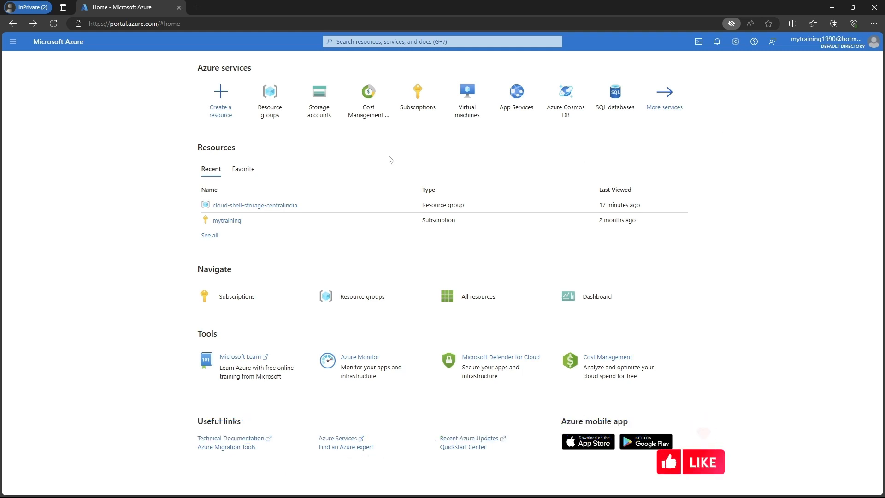
Create a resource group named rgdemo009 with the mytraining subscription and the (US) East US region
left_click(272, 111)
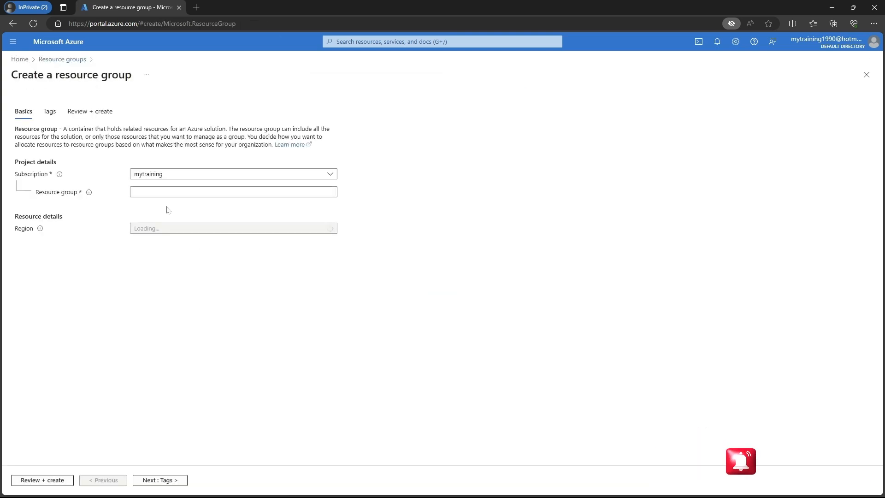
left_click(154, 192)
type("rgdemo00")
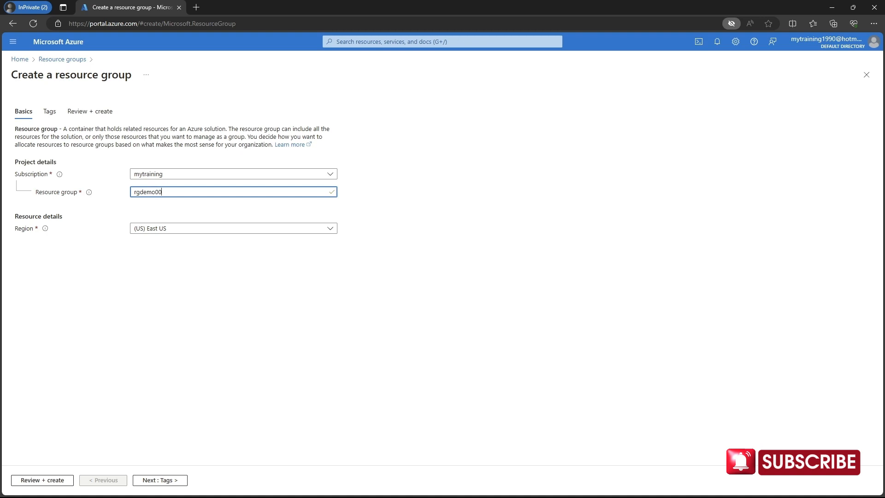
type("9")
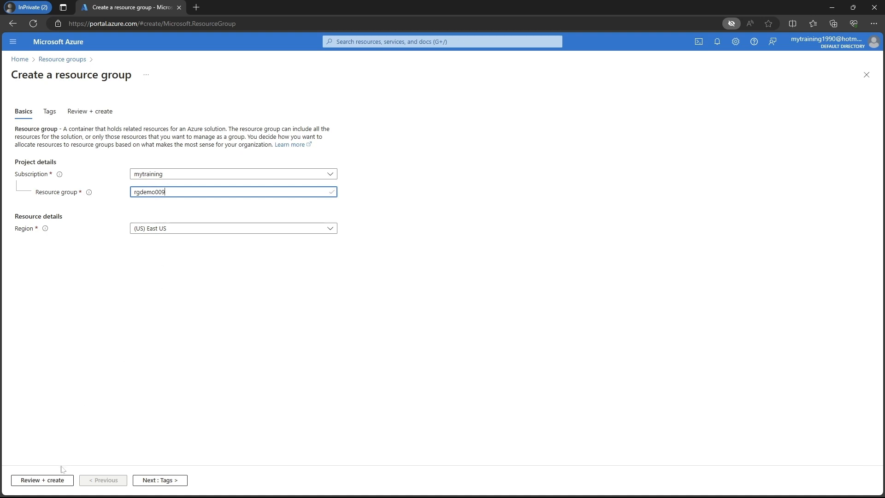
left_click(46, 479)
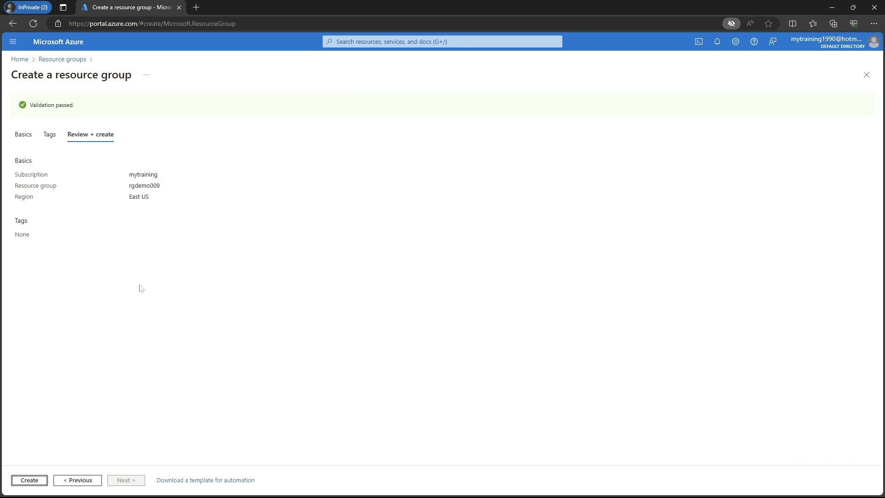
left_click(28, 480)
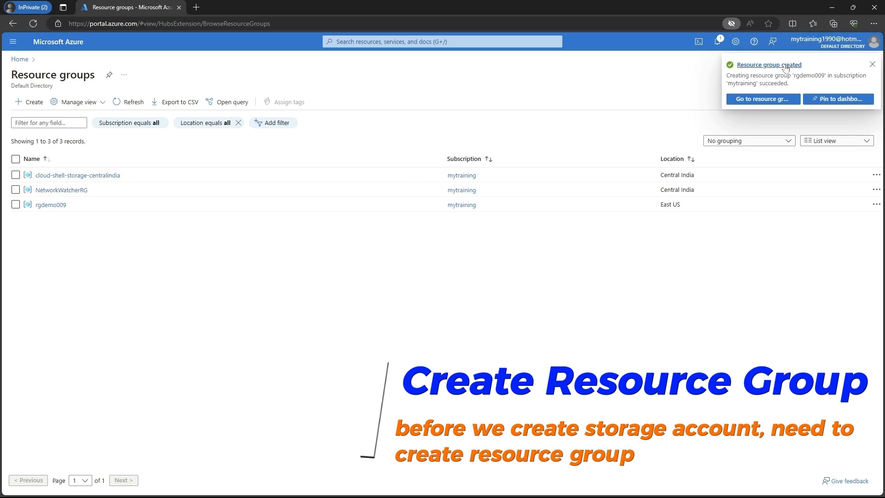
Dismiss the creation notification, view the overview of the rgdemo009 resource group, and return to the portal home page
left_click(872, 64)
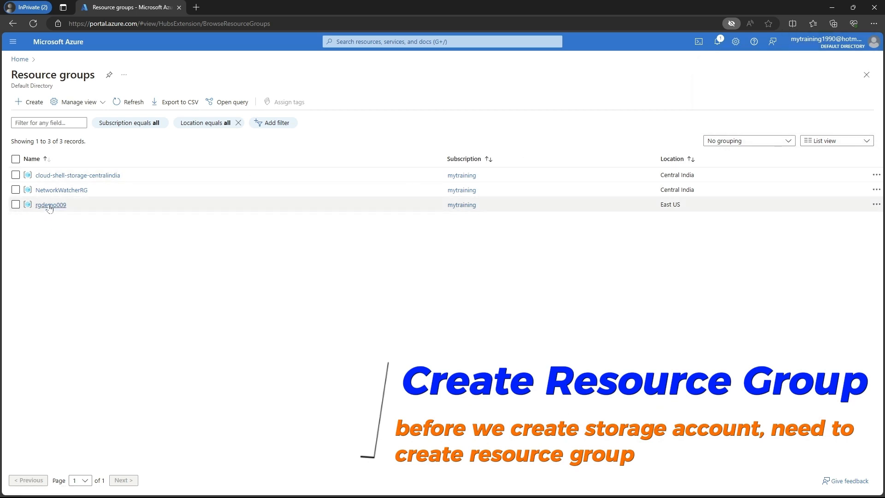
left_click(49, 205)
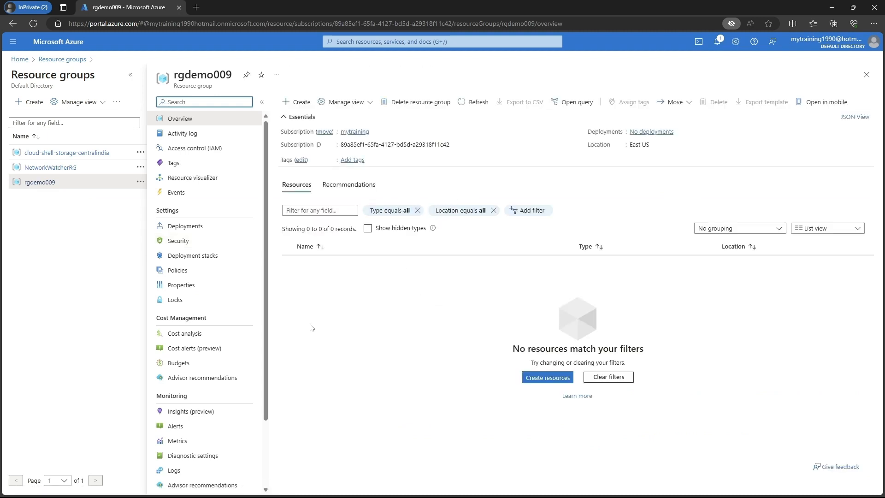
left_click(866, 75)
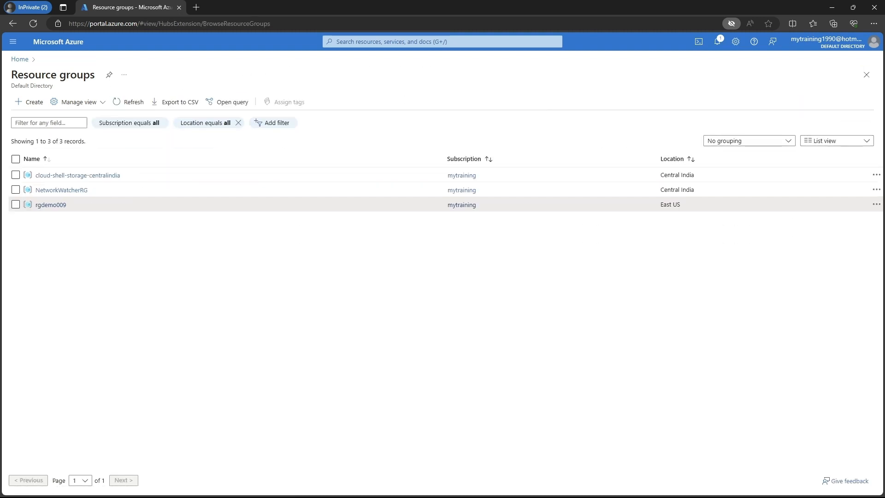
left_click(20, 59)
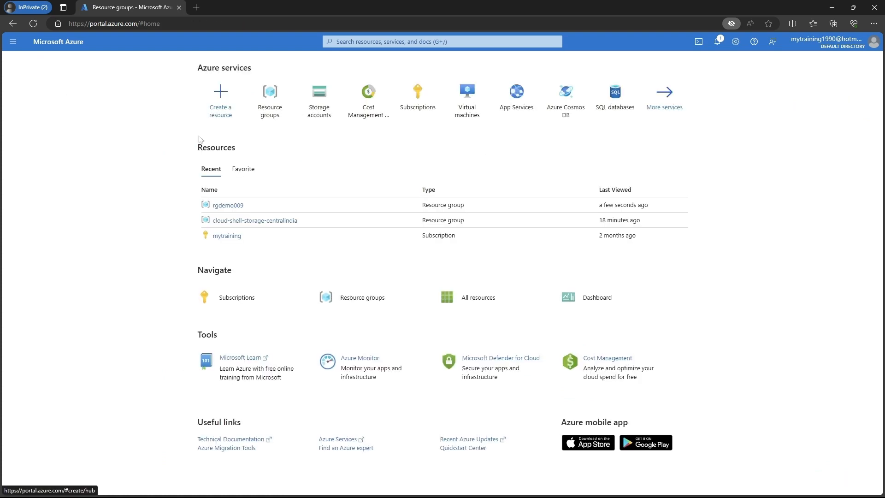
Search the portal for "storage account", look over the suggested services, and dismiss the search
left_click(386, 41)
type("s")
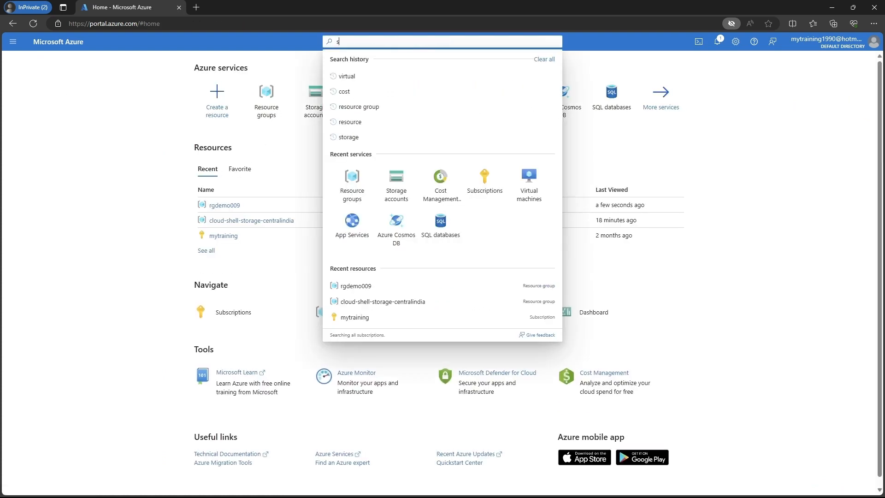
type("torage ")
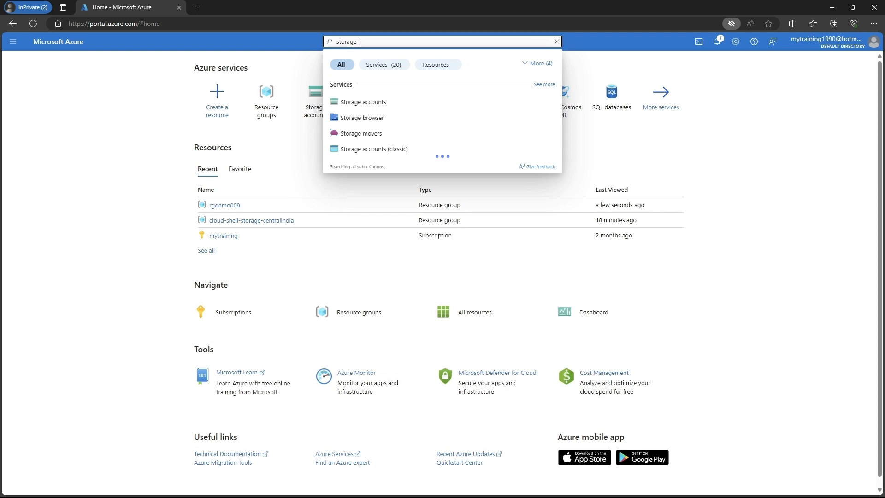
type("account")
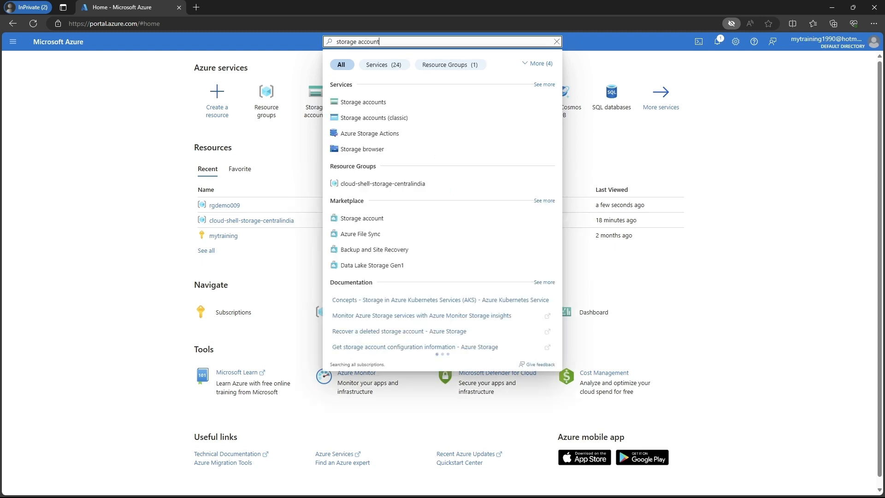
type("2")
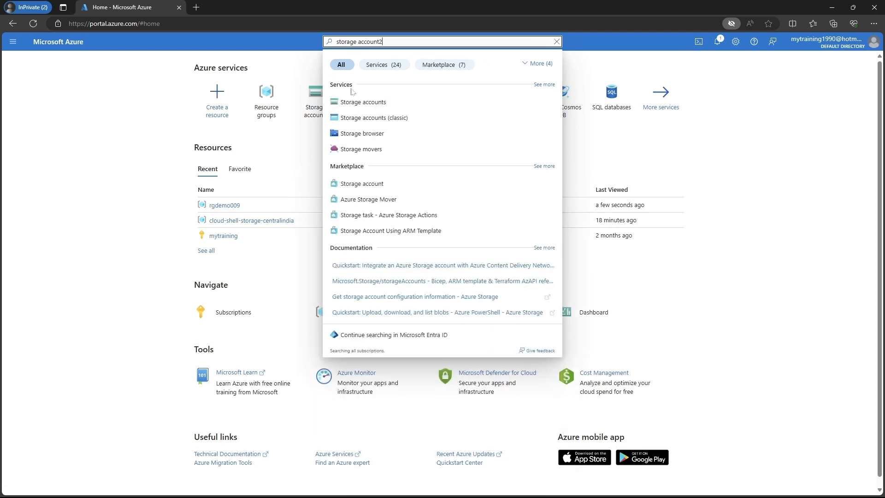
left_click_drag(323, 81, 410, 116)
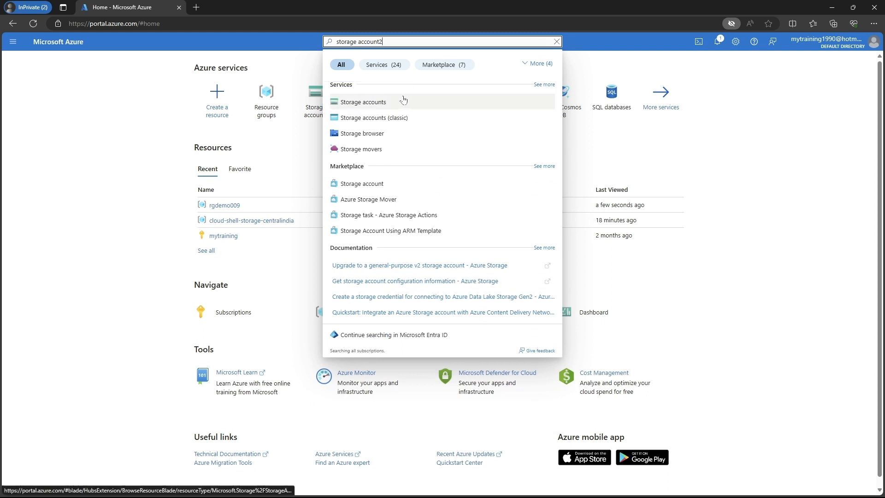
left_click(144, 110)
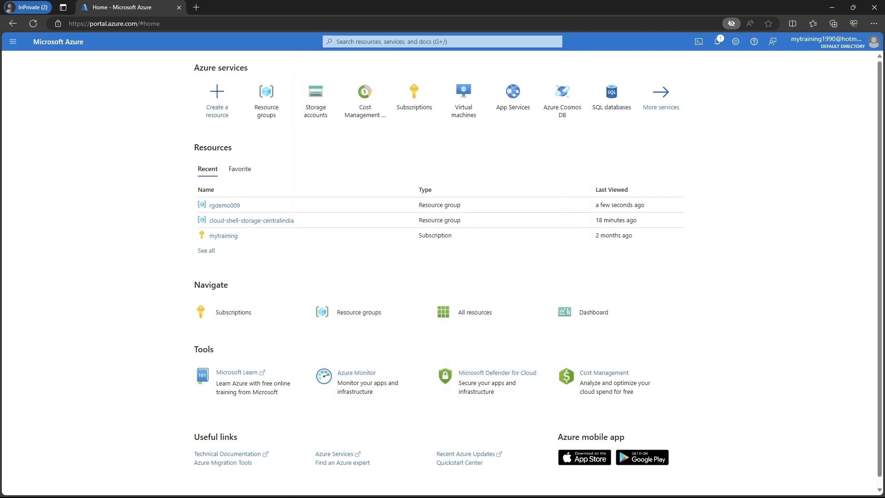
Open the list of existing storage accounts from the home page to look it over
left_click_drag(287, 79, 350, 128)
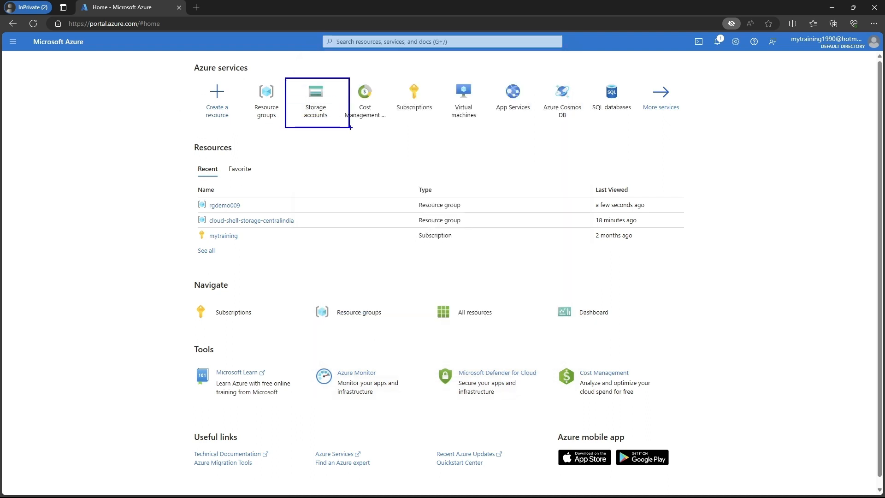
left_click(12, 46)
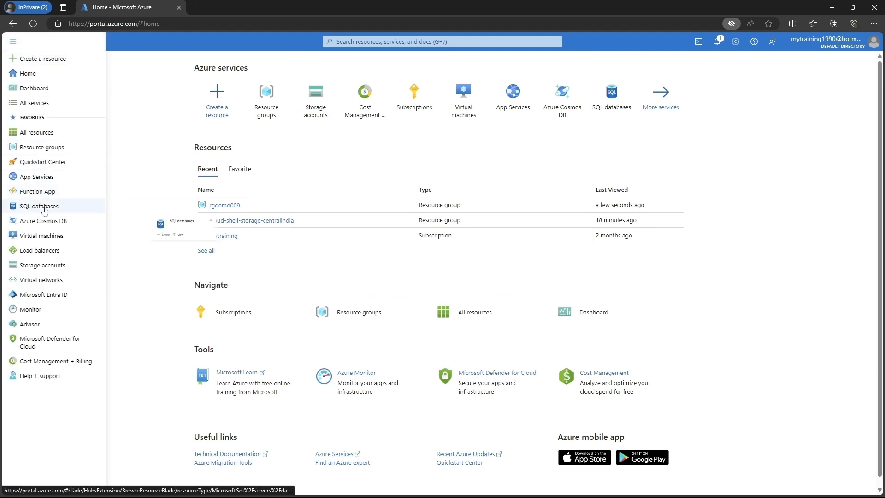
left_click(45, 266)
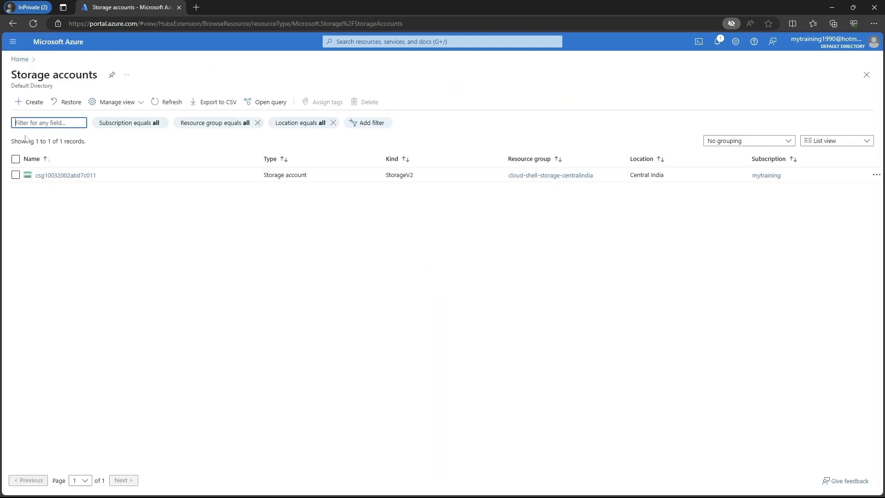
left_click(30, 103)
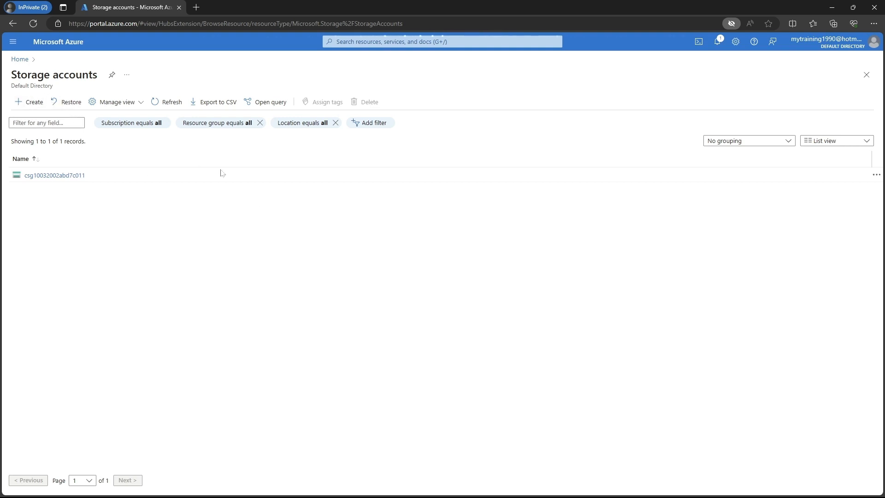
left_click(28, 106)
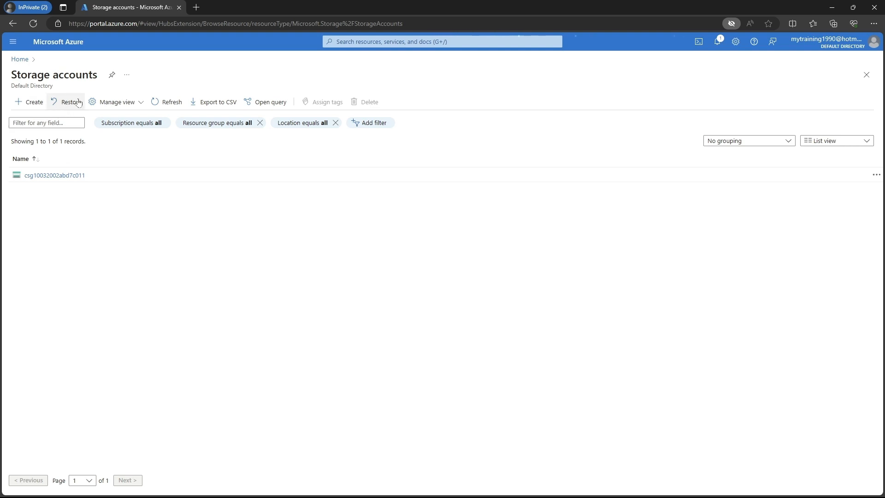
Close the storage accounts list, look into the recent rgdemo009 resource group, and return to the home page
left_click(868, 80)
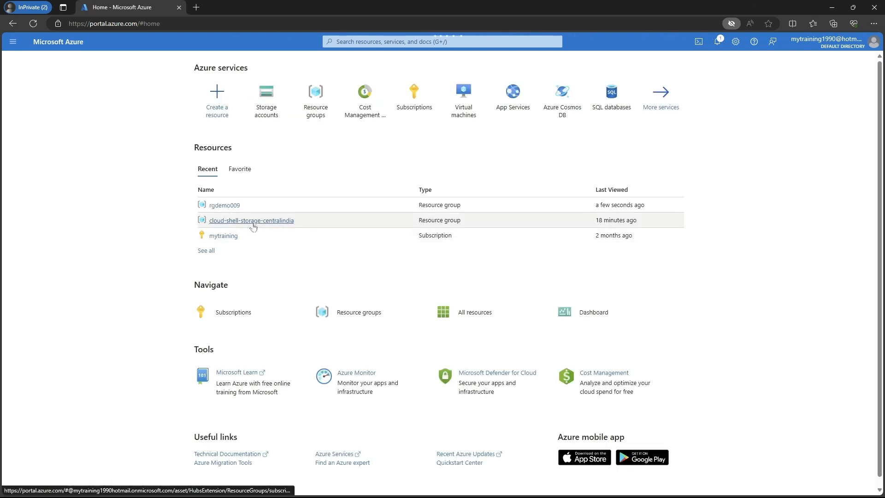
left_click(236, 206)
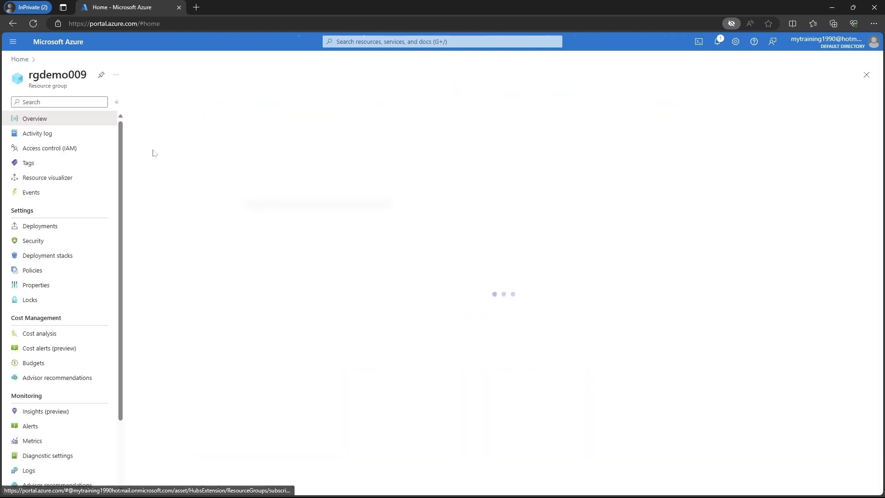
left_click(17, 59)
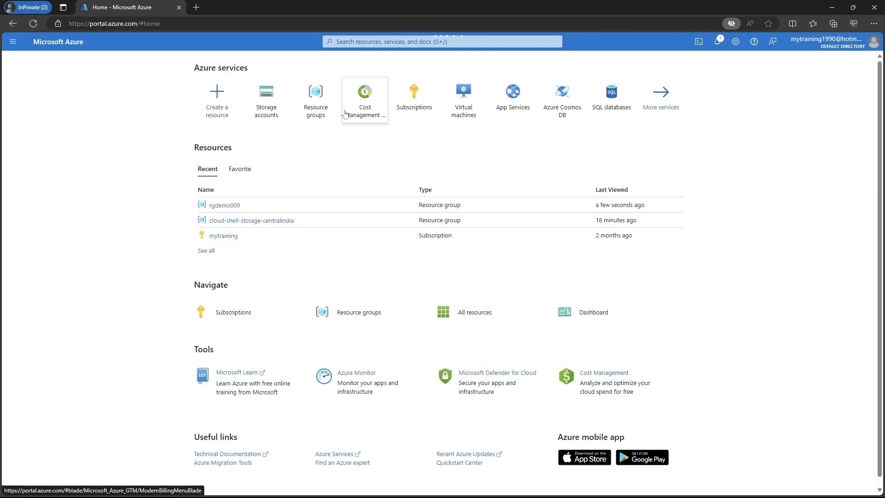
Start creating a new storage account and name it storagemyaccount009
left_click(274, 111)
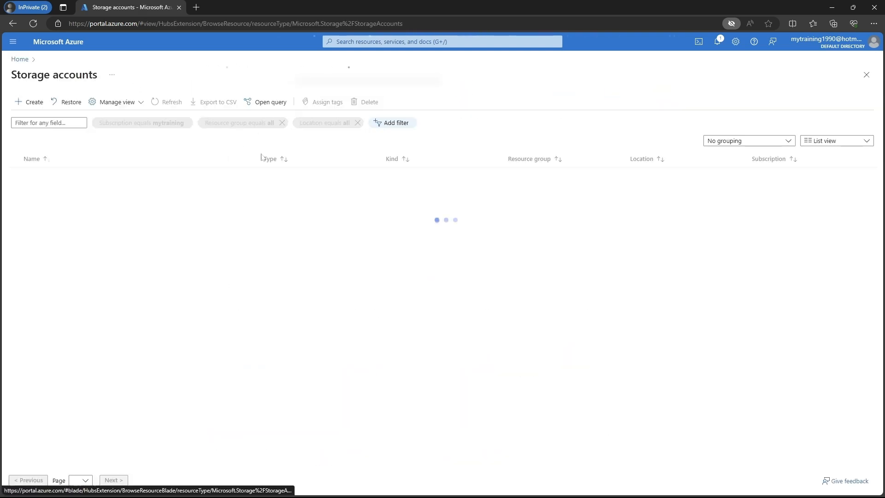
left_click(29, 102)
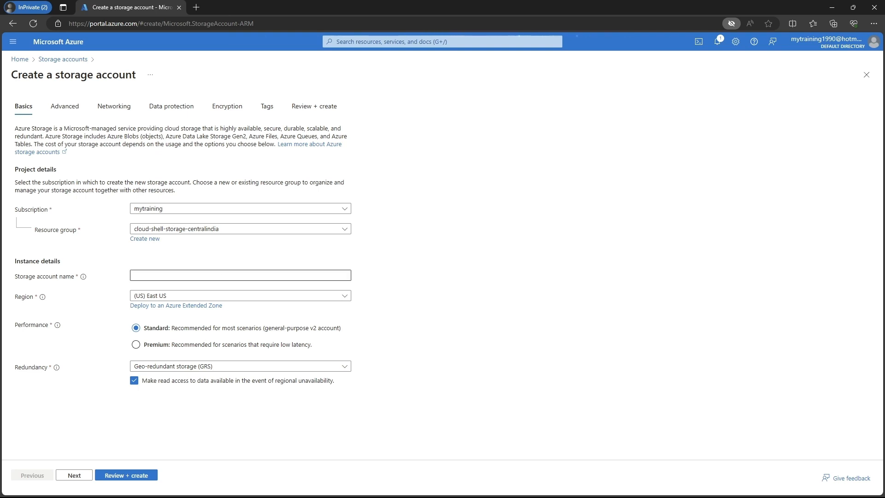
left_click(240, 275)
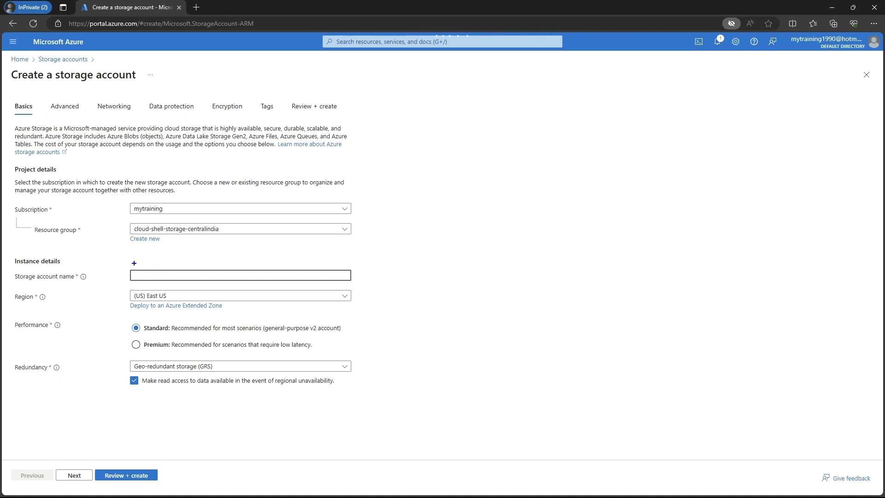
mouse_move(118, 263)
left_mouse_down()
mouse_move(280, 267)
mouse_move(363, 285)
left_mouse_up()
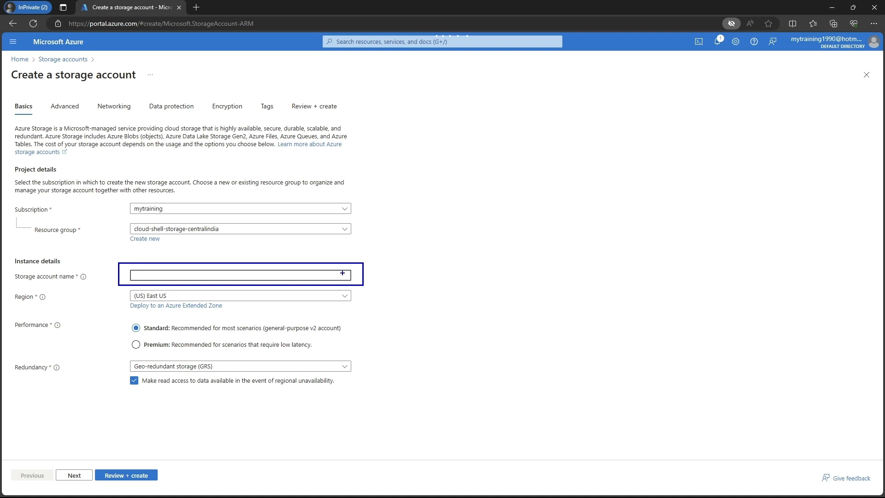
key("Escape")
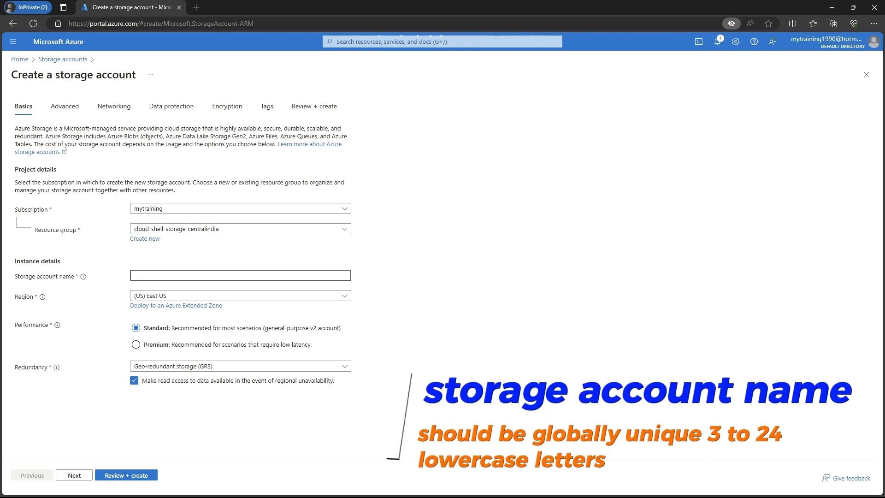
type("ragemy")
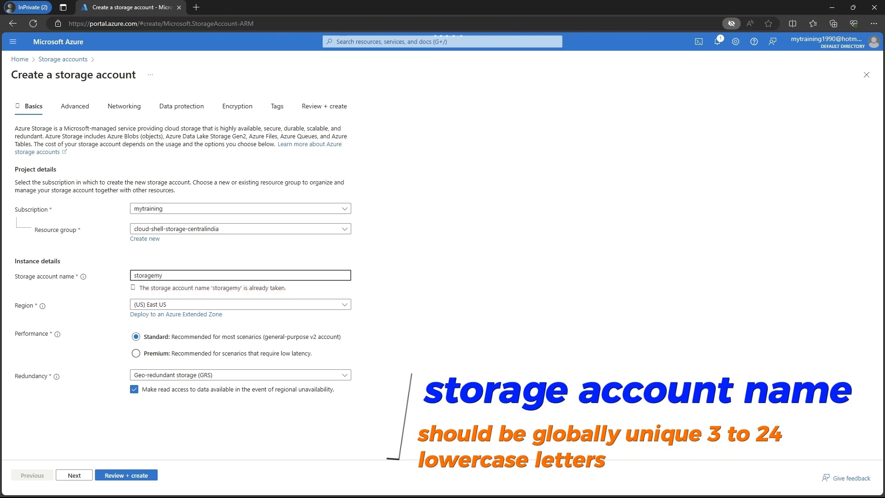
type("account009")
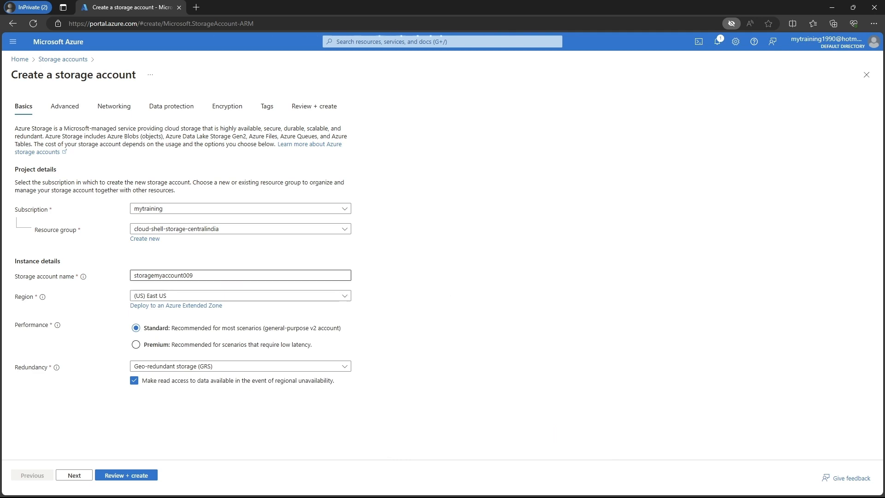
Assign the new storage account to the rgdemo009 resource group, keeping Standard performance
left_click(316, 231)
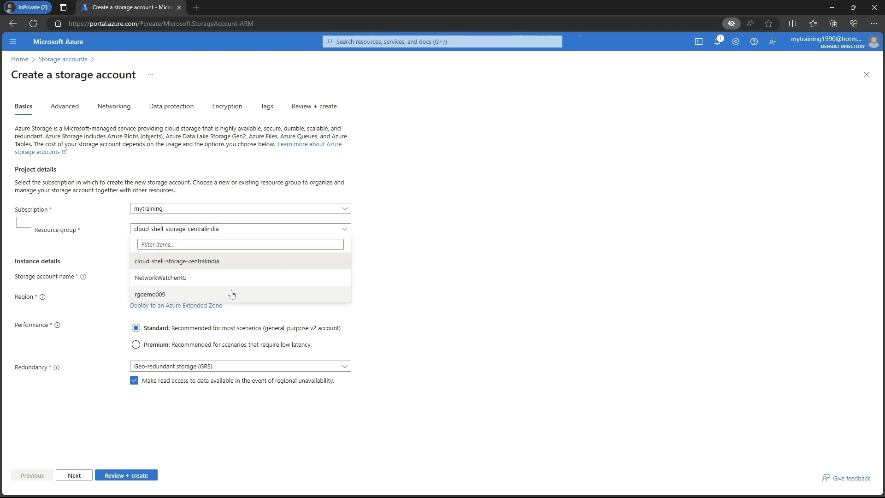
left_click(200, 297)
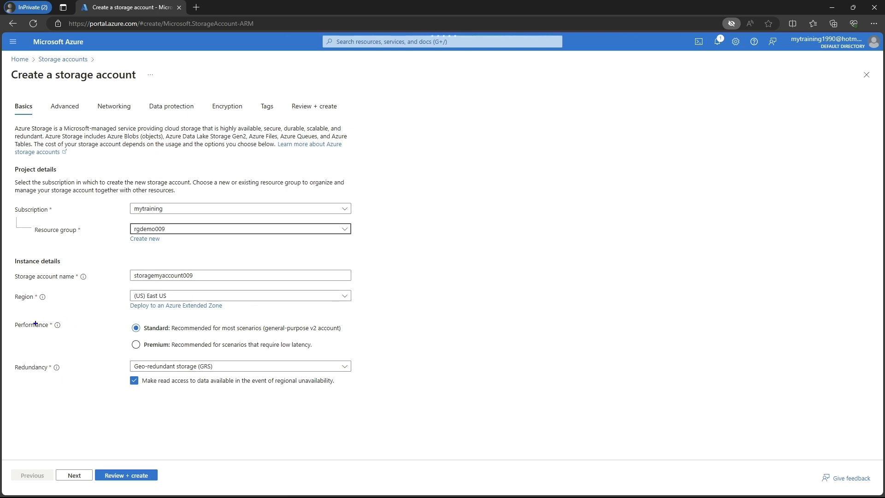
left_click_drag(8, 318, 74, 344)
left_click_drag(124, 317, 357, 339)
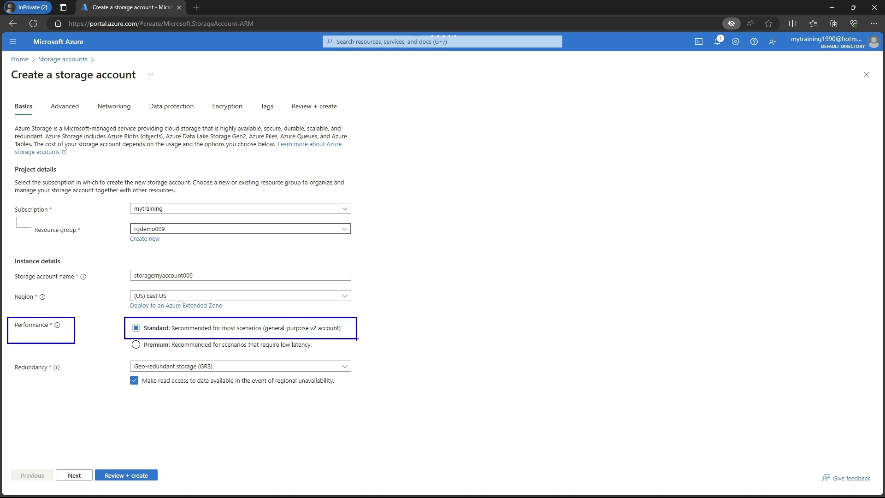
Enlarge the page and look over the redundancy options offered for Standard performance
left_click(341, 367)
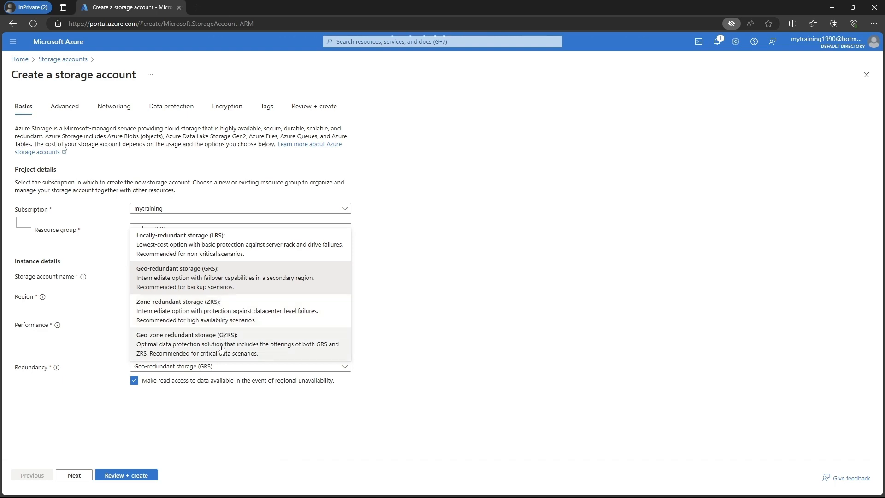
key("ctrl+plus")
key("ctrl+plus")
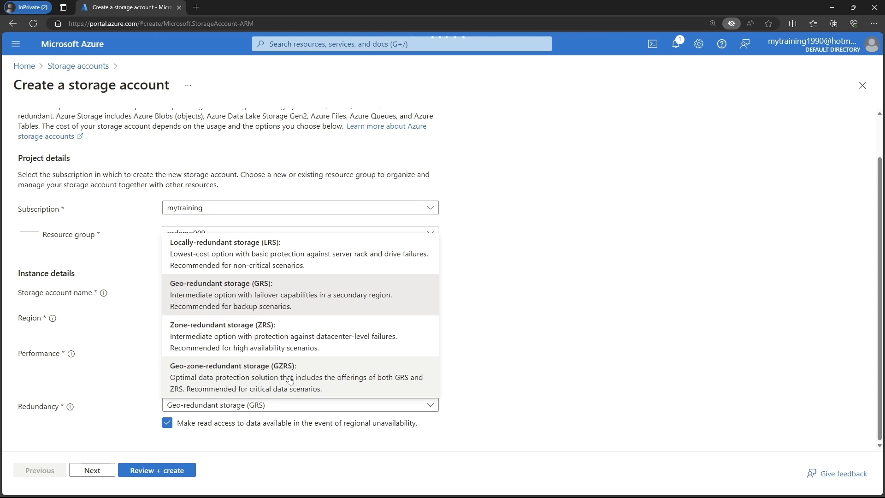
left_click(577, 300)
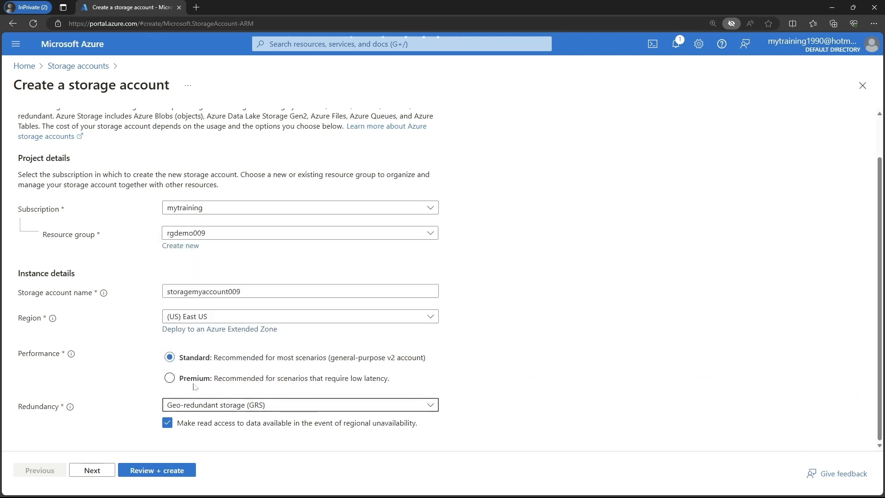
Switch the performance to Premium with the Page blobs account type and locally-redundant storage (LRS)
left_click(169, 378)
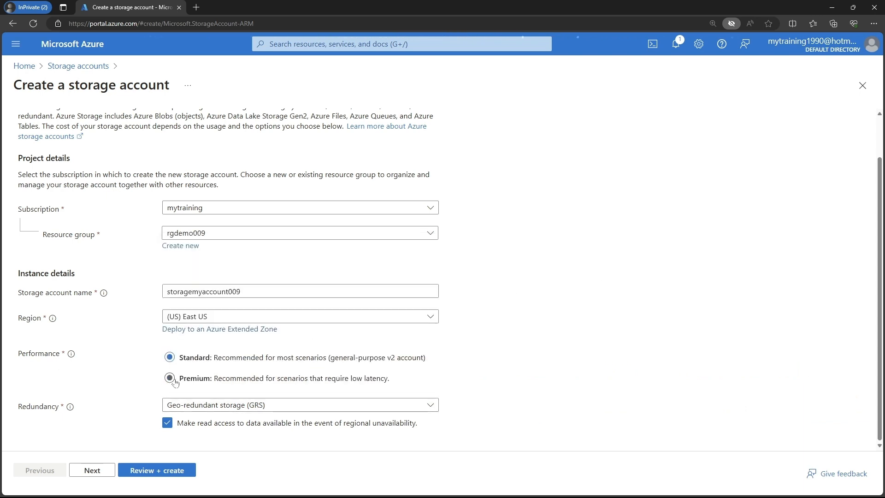
left_click(367, 395)
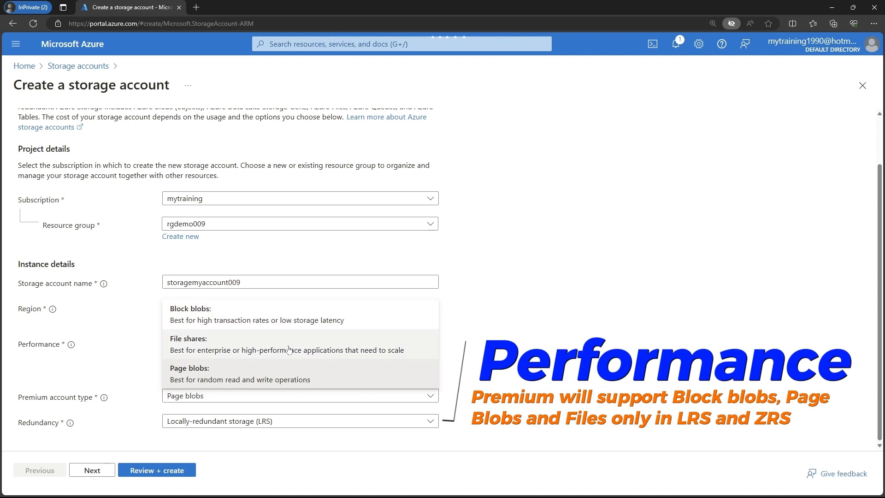
left_click(279, 379)
left_click(433, 418)
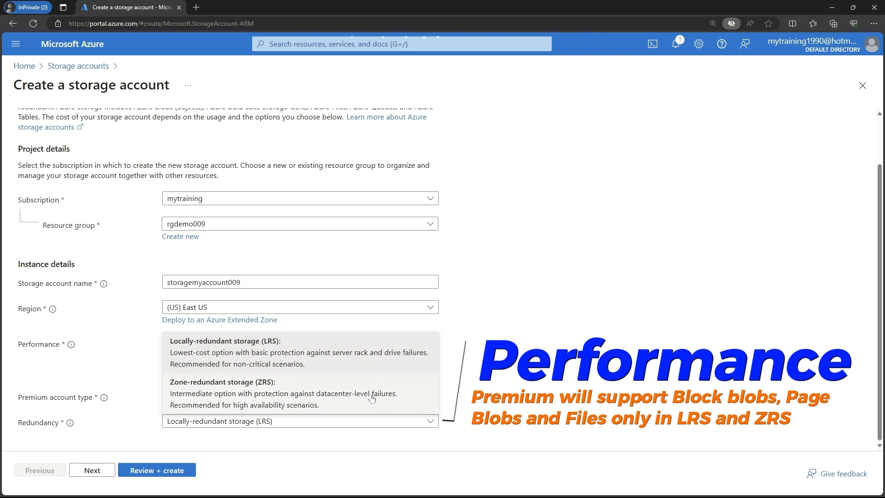
left_click(332, 362)
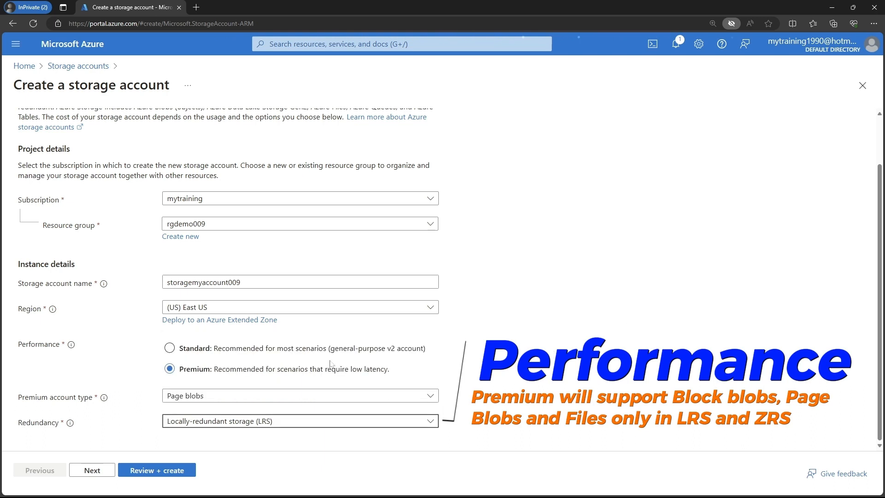
Set the performance back to Standard and check the redundancy options, keeping locally-redundant storage (LRS)
left_click(198, 350)
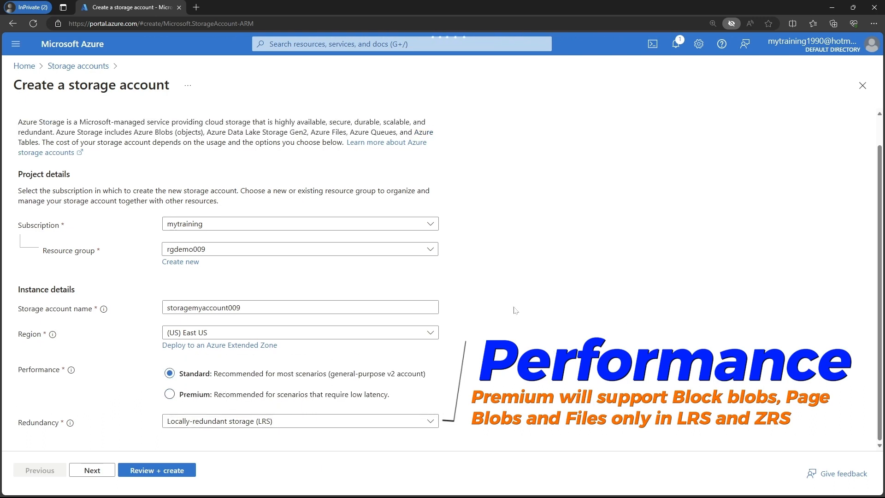
left_click(416, 426)
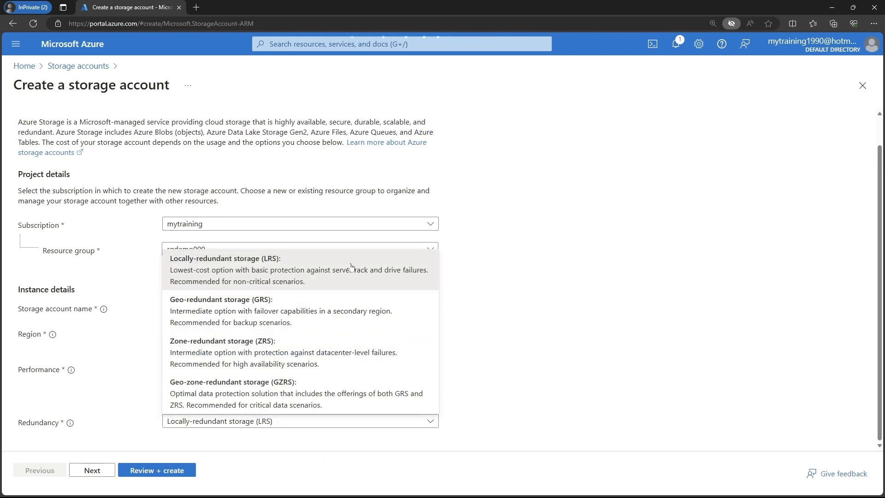
left_click(539, 338)
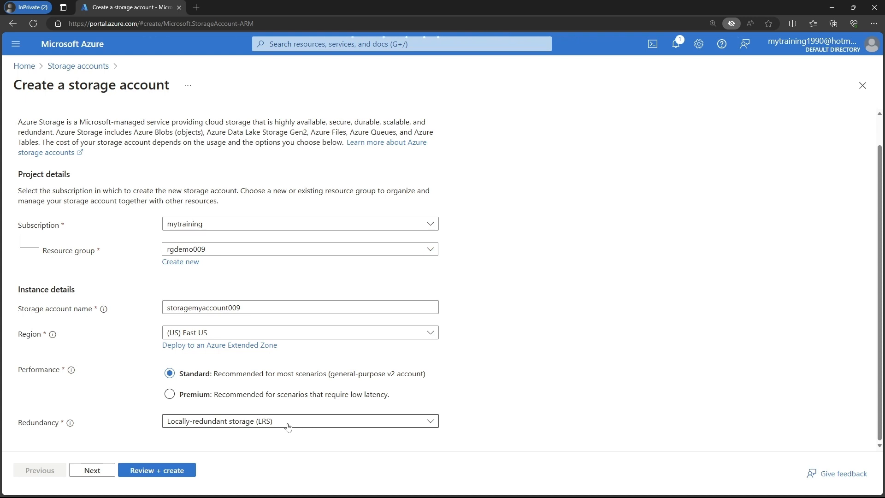
Open the review of the new storage account and read through its settings from Basics to Encryption
left_click(170, 470)
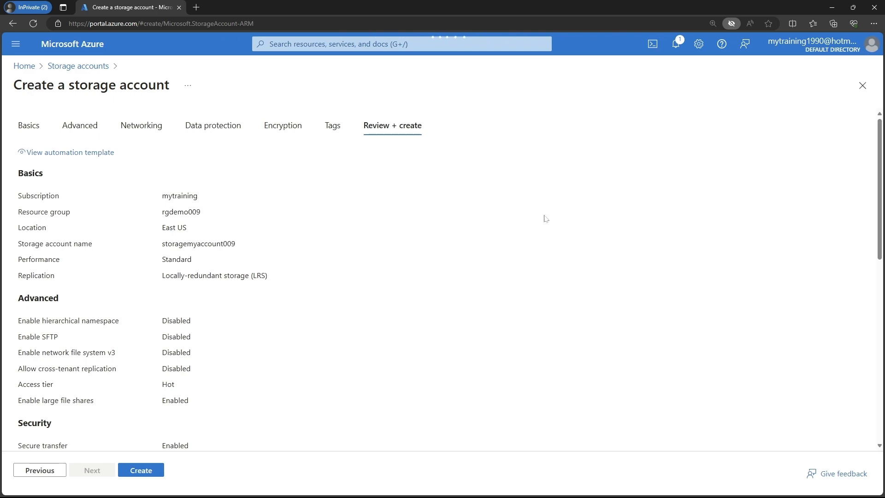
scroll(545, 218, "down", 8)
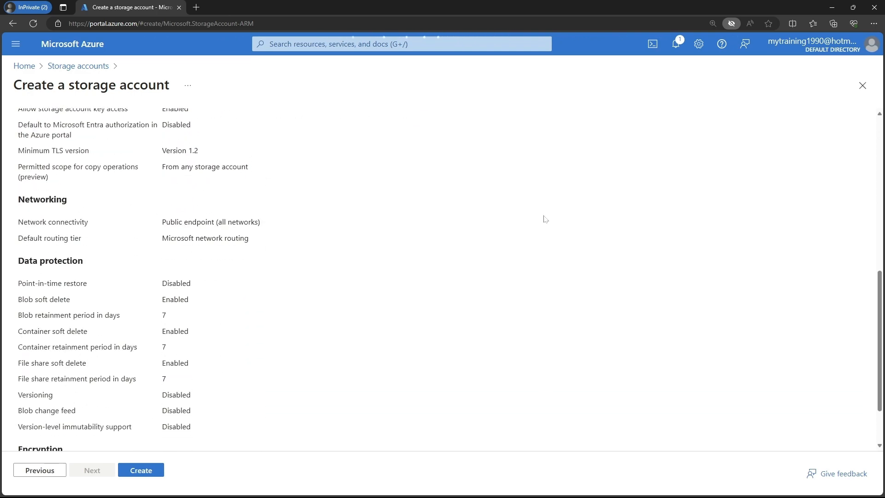
scroll(545, 218, "up", 8)
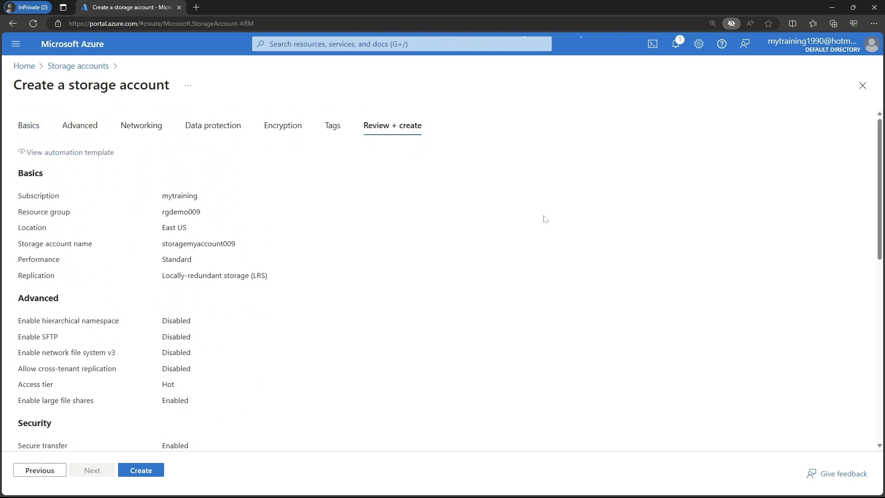
scroll(545, 217, "down", 6)
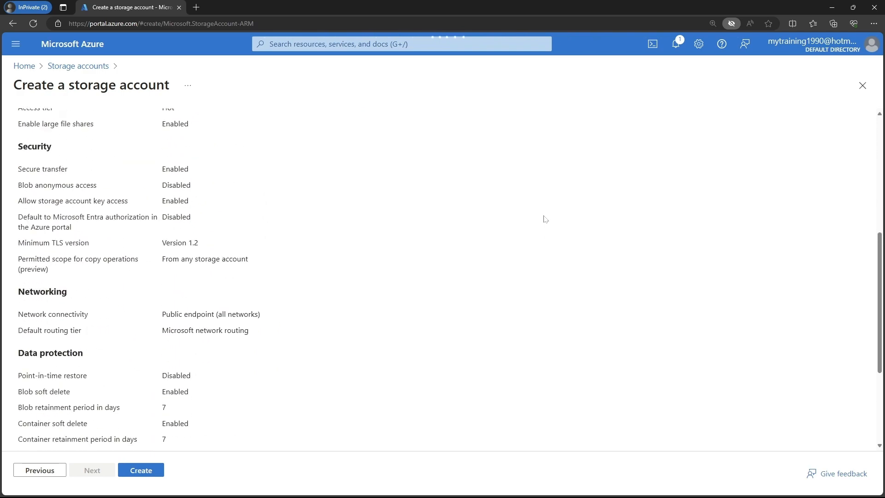
scroll(545, 218, "down", 3)
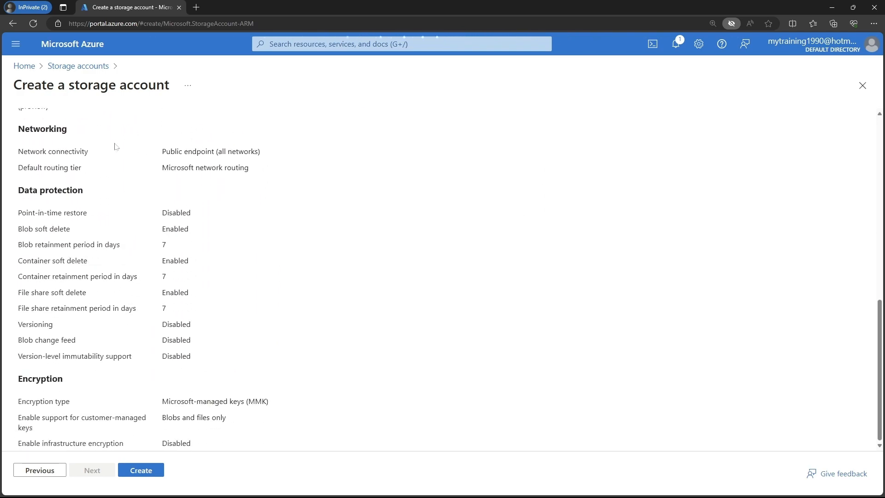
scroll(120, 149, "up", 9)
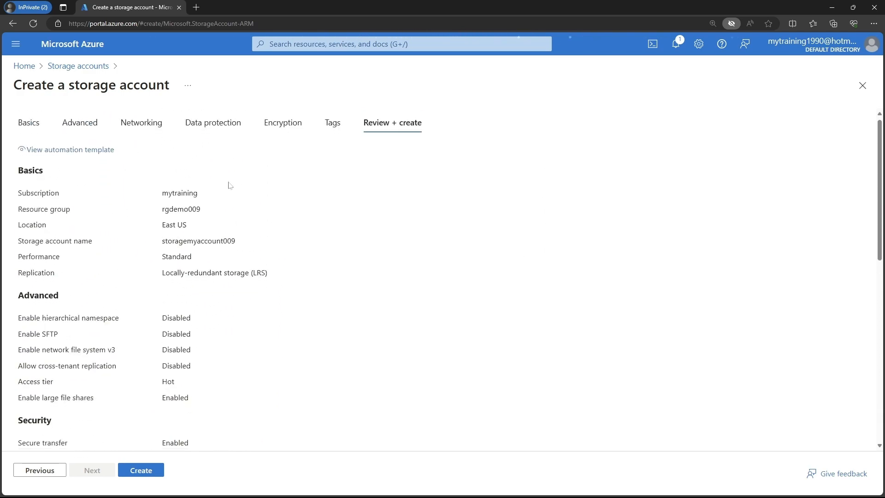
scroll(229, 185, "down", 8)
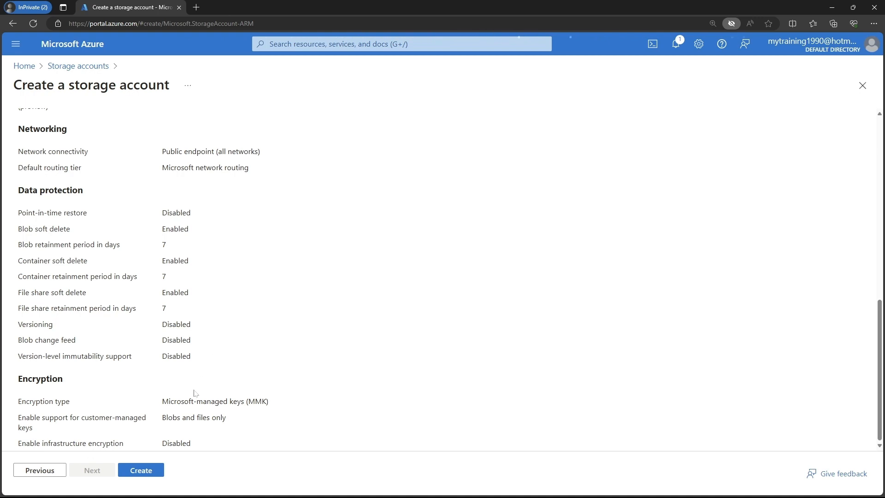
Go back from the review and look over the Tags, Advanced, Networking and Encryption settings without changing them
left_click(32, 471)
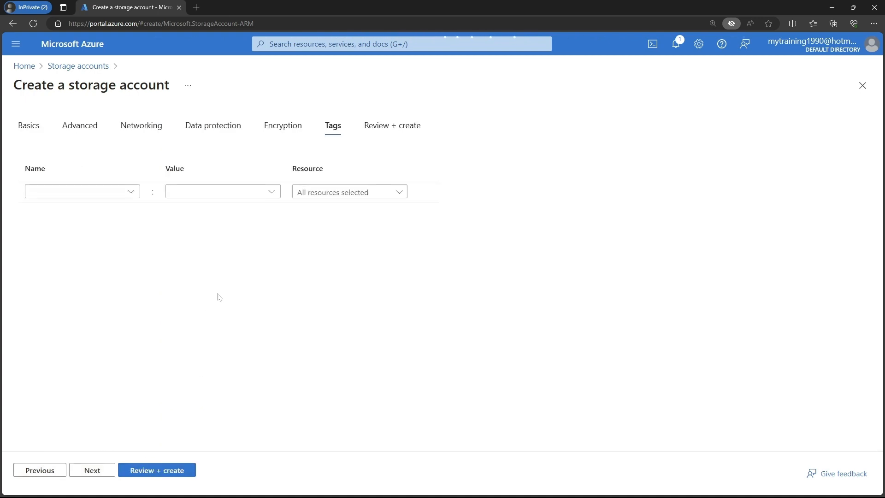
left_click(87, 130)
scroll(128, 291, "down", 2)
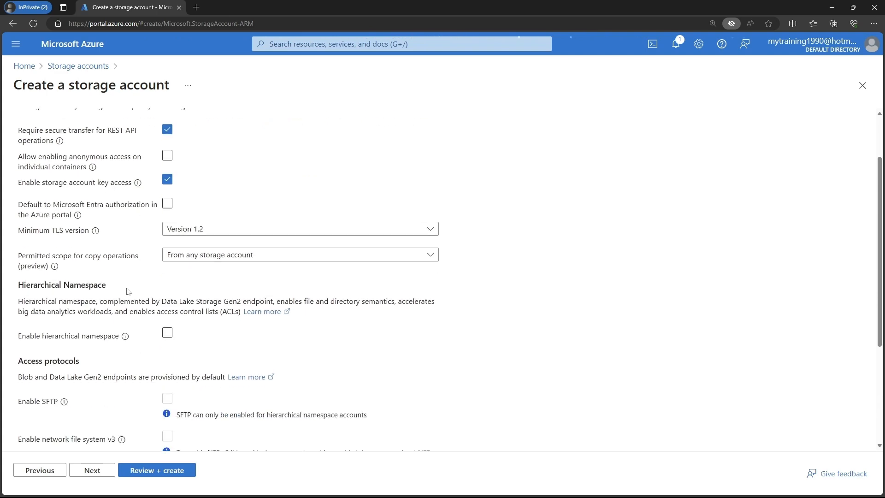
scroll(127, 291, "down", 4)
scroll(133, 300, "up", 6)
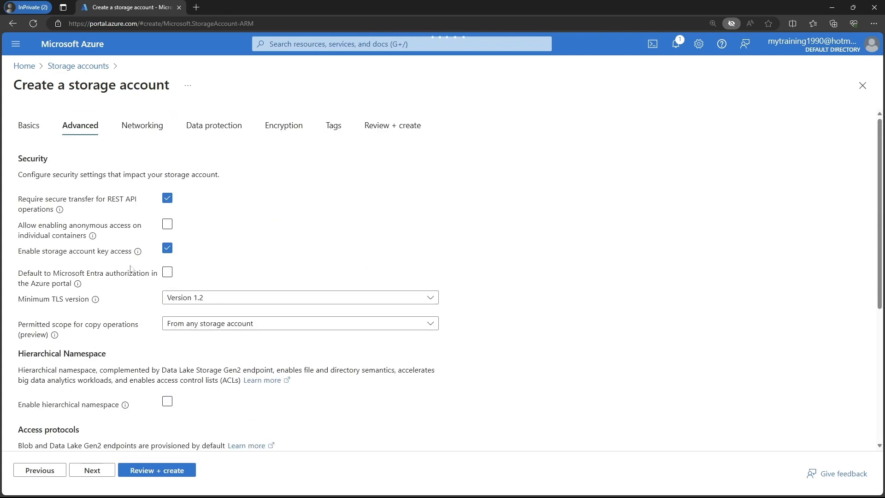
left_click(135, 128)
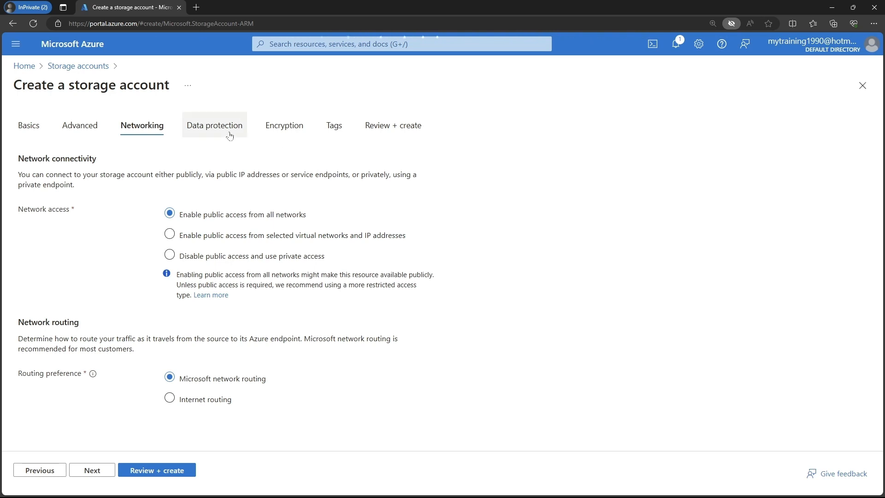
left_click(284, 125)
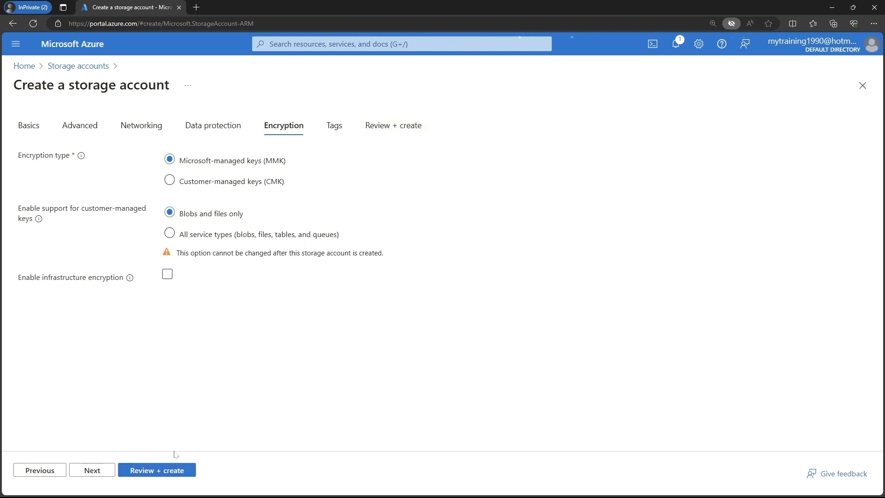
Review the configuration again, create the storage account, and dismiss the deployment pop-up
left_click(157, 470)
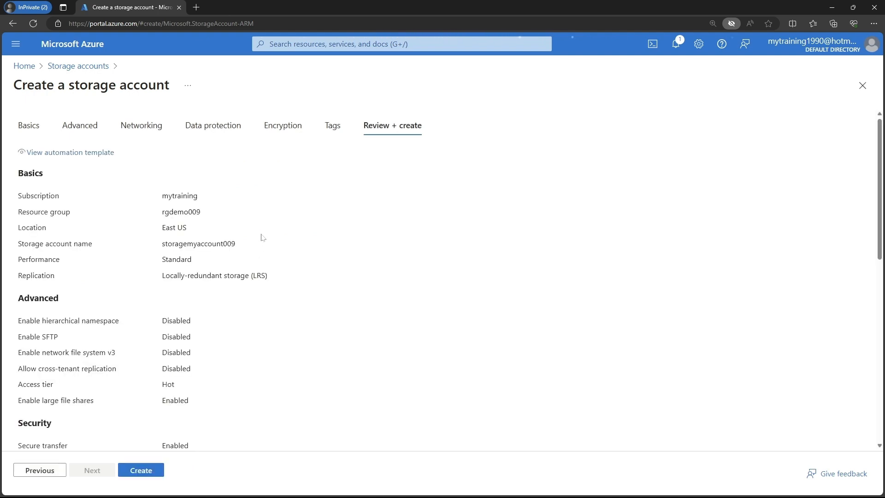
scroll(252, 247, "down", 1)
left_click(140, 470)
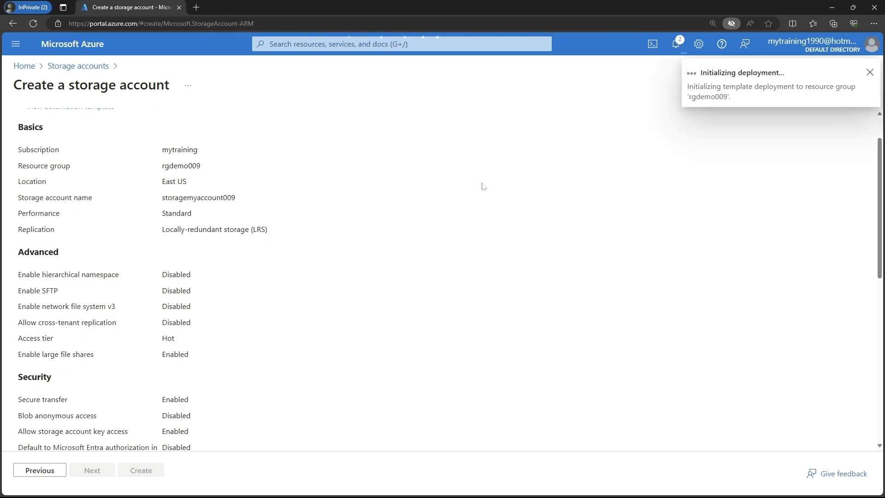
left_click(869, 73)
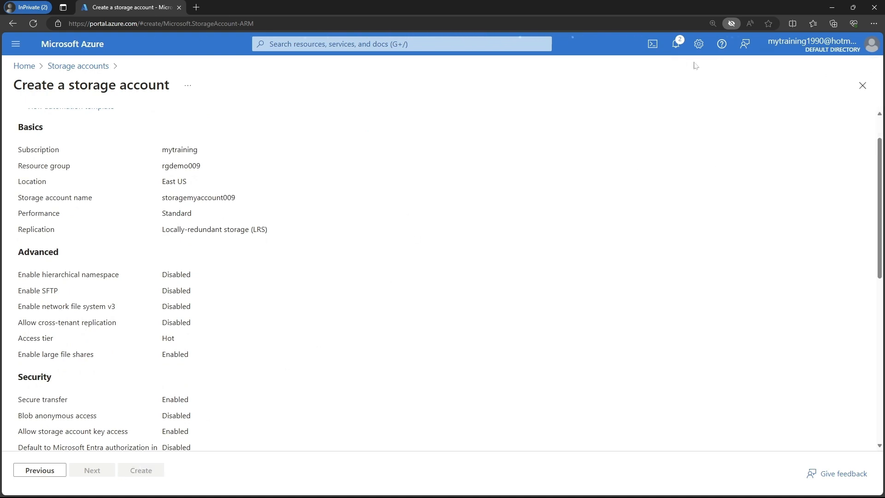
Open the notifications and view the details of the running storage account deployment
left_click(676, 44)
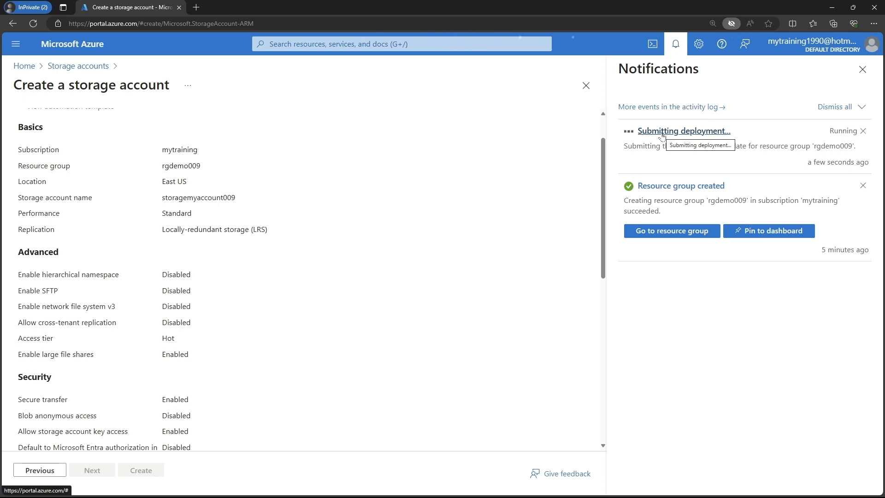
left_click(690, 130)
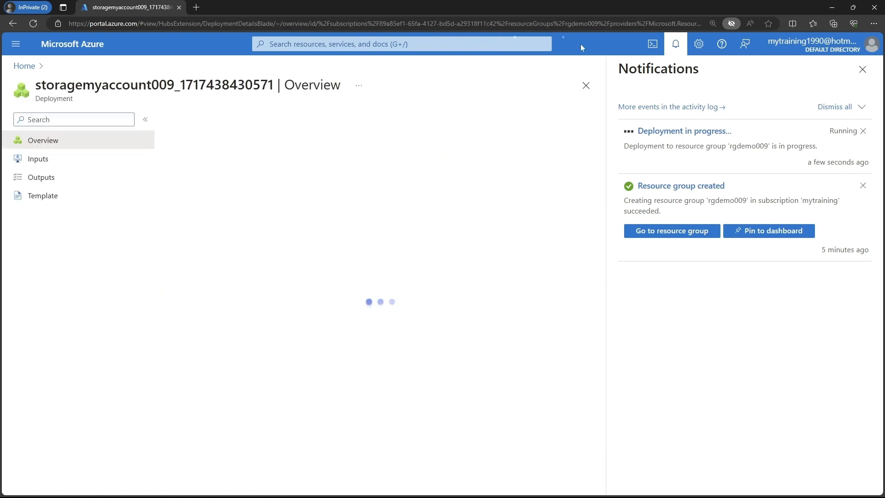
left_click(534, 45)
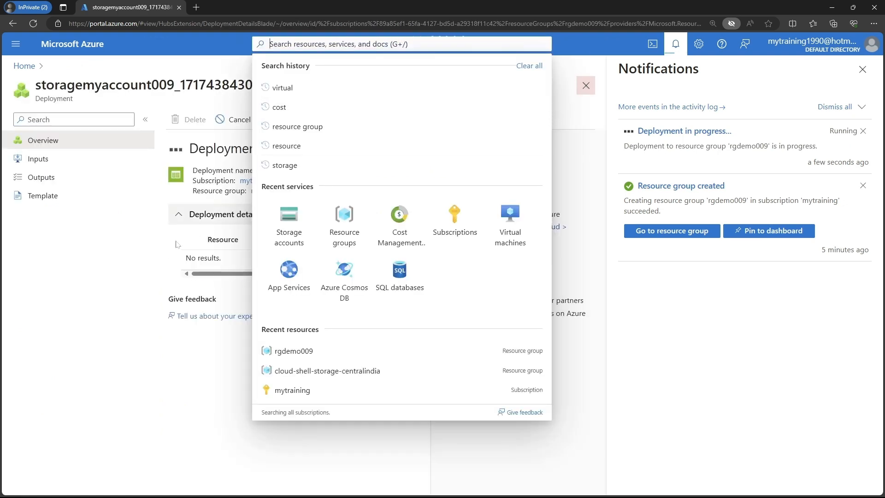
left_click(129, 270)
Return to the home page, open the storage accounts list, and reload it to look for the new account
left_click(17, 65)
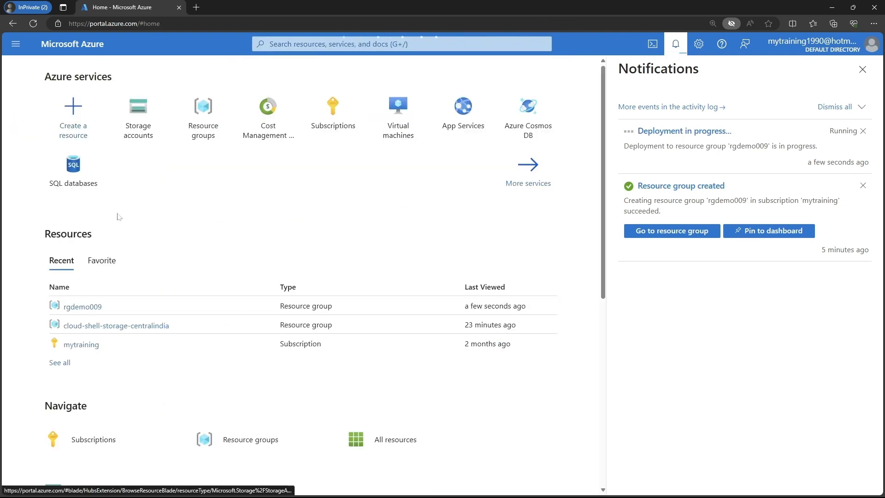
left_click(155, 143)
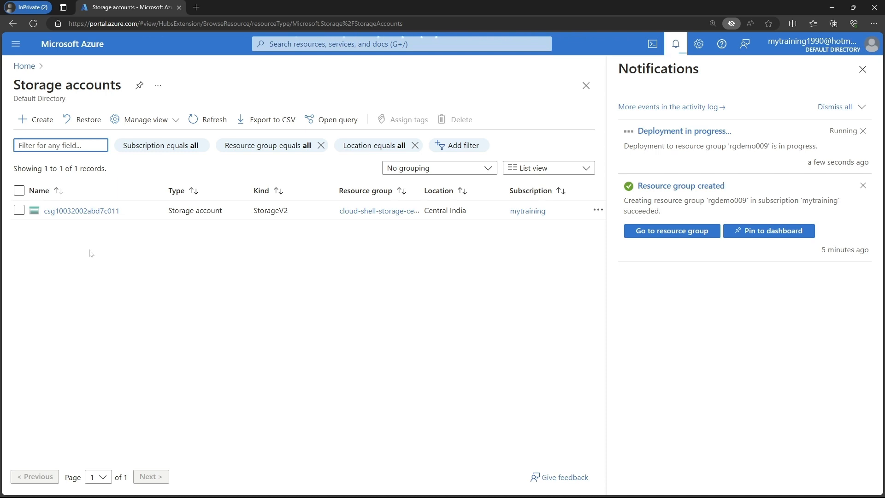
left_click(35, 25)
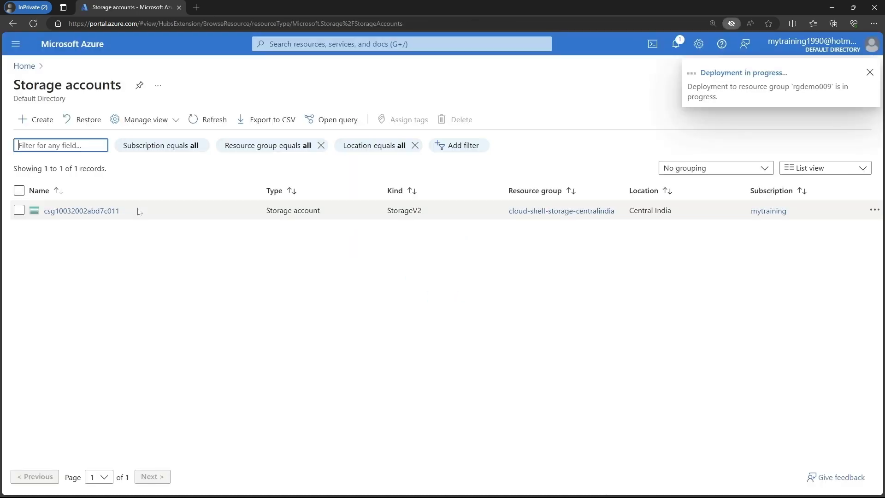
Check the deployment status in the notifications and reopen the storage accounts list from the home page
left_click(672, 42)
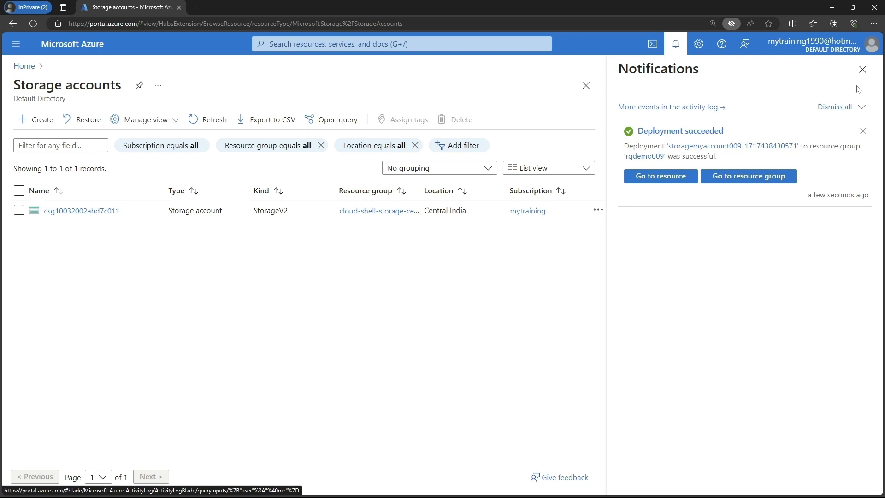
left_click(862, 70)
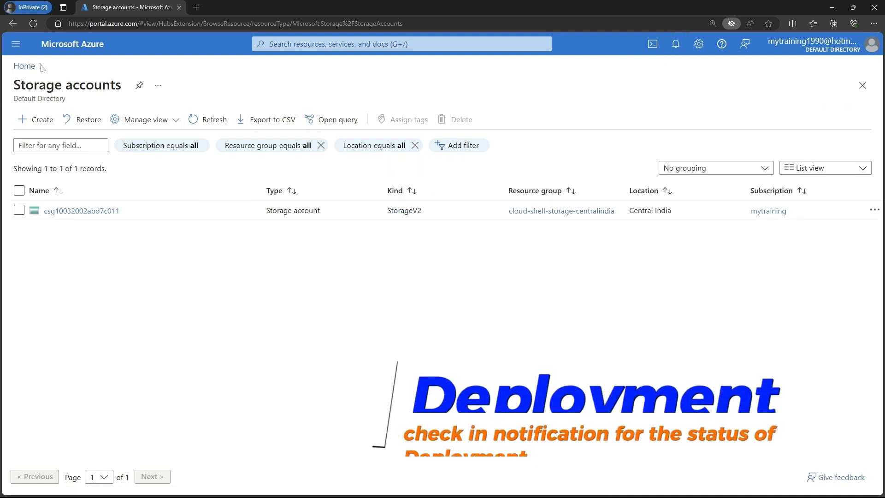
left_click(24, 66)
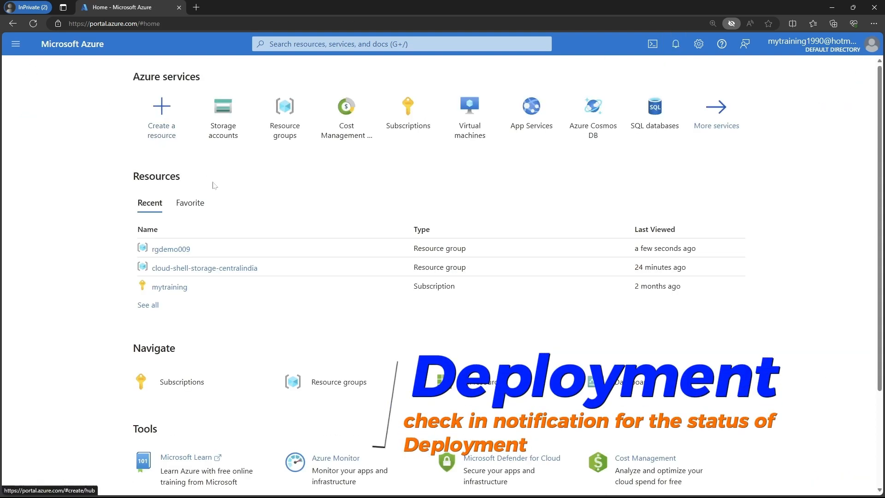
left_click(236, 131)
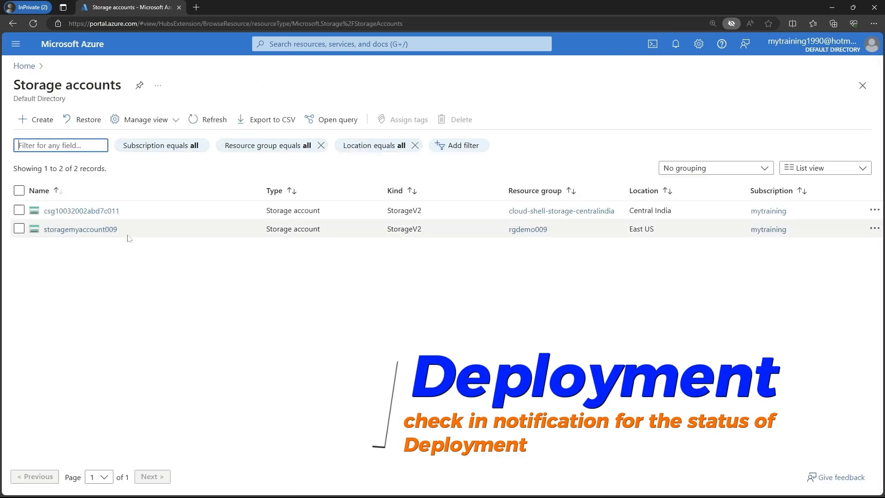
Open the storagemyaccount009 storage account and reload its overview page
left_click(86, 229)
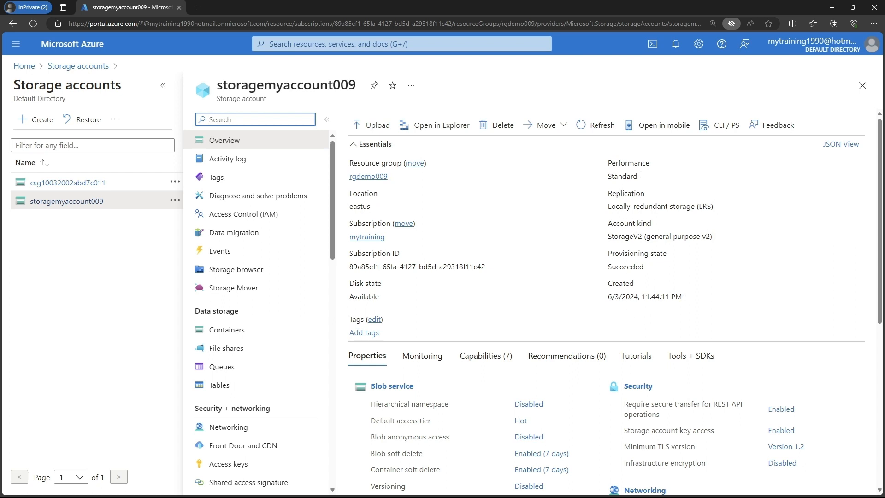
left_click_drag(587, 145, 856, 311)
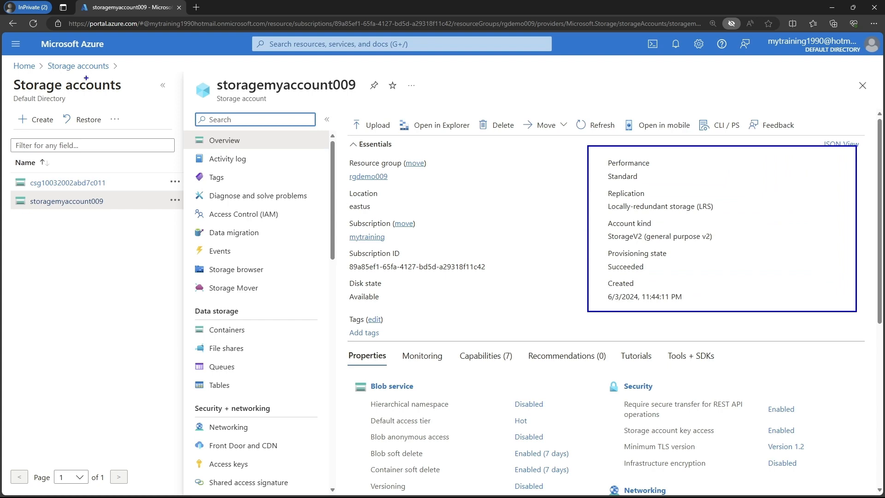
key("Escape")
left_click(34, 23)
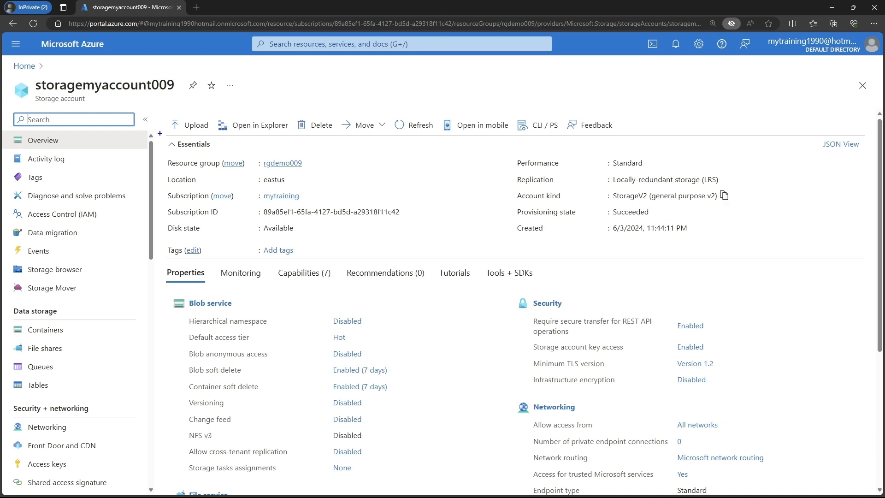
Review the storage account's essentials, including location, performance, replication and account kind, and its data storage options
mouse_move(160, 133)
left_mouse_down()
mouse_move(711, 212)
mouse_move(753, 254)
left_mouse_up()
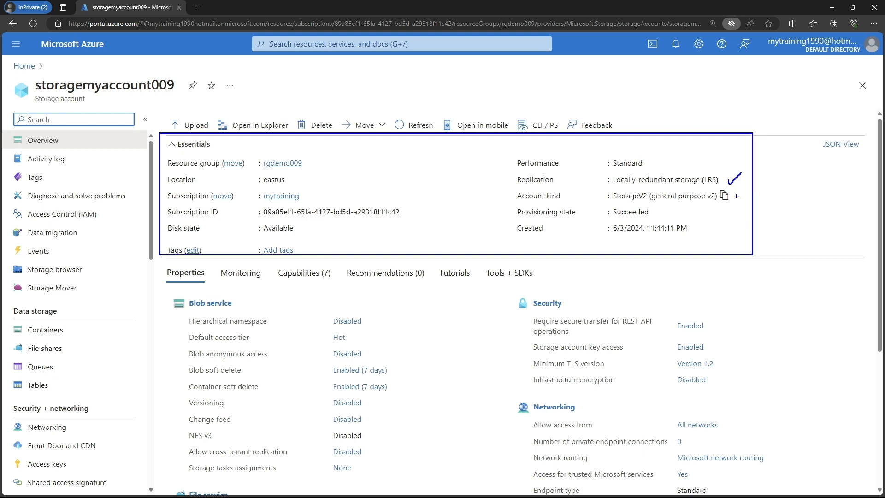
left_click_drag(736, 196, 751, 188)
left_click_drag(651, 166, 670, 156)
left_click_drag(292, 179, 312, 173)
key("e")
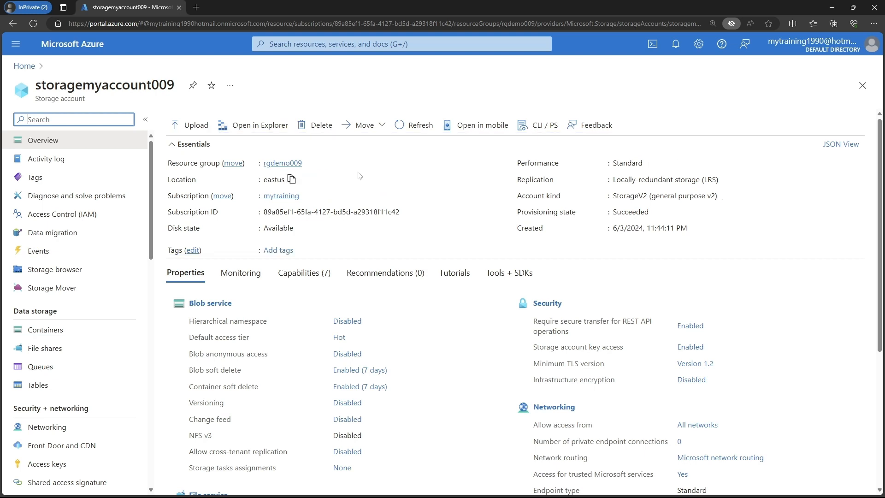
mouse_move(1, 304)
left_mouse_down()
mouse_move(64, 306)
mouse_move(106, 389)
left_mouse_up()
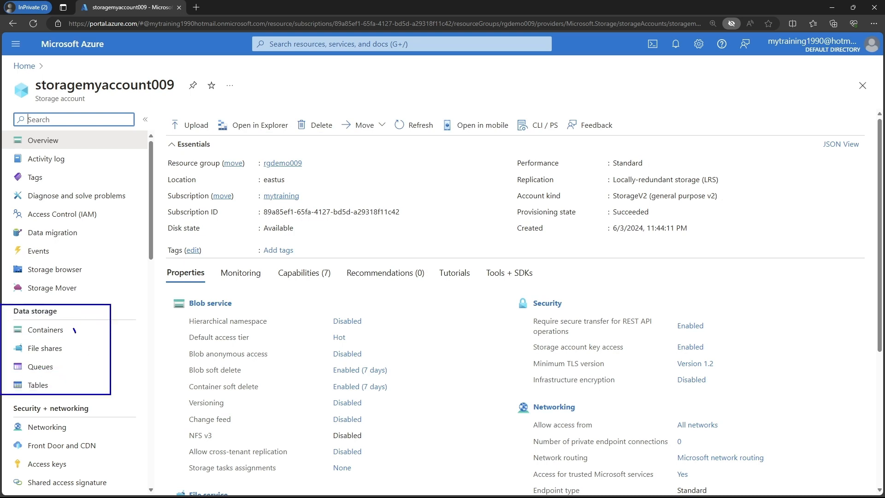
left_click_drag(75, 332, 96, 318)
left_click_drag(71, 349, 90, 338)
mouse_move(61, 366)
left_mouse_down()
mouse_move(78, 362)
mouse_move(59, 389)
mouse_move(74, 378)
left_mouse_up()
left_click_drag(654, 161, 666, 158)
key("Escape")
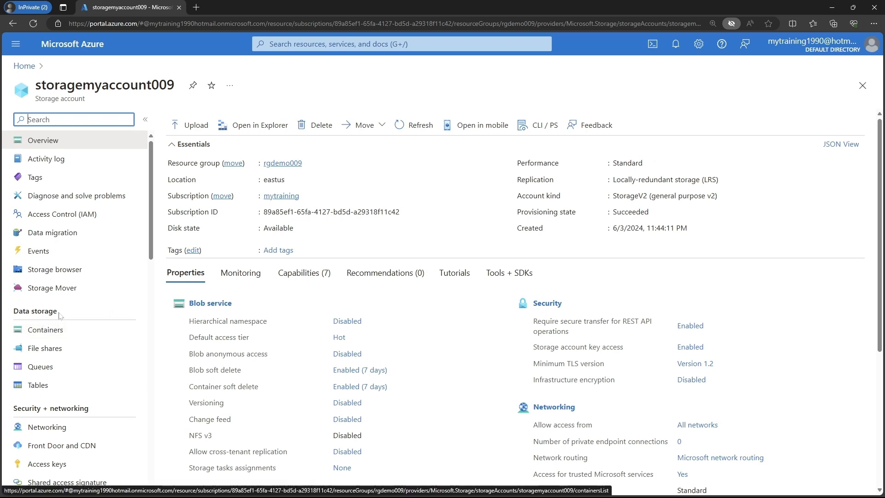
Start a new blob container in storagemyaccount009 and name it folder01
left_click(47, 331)
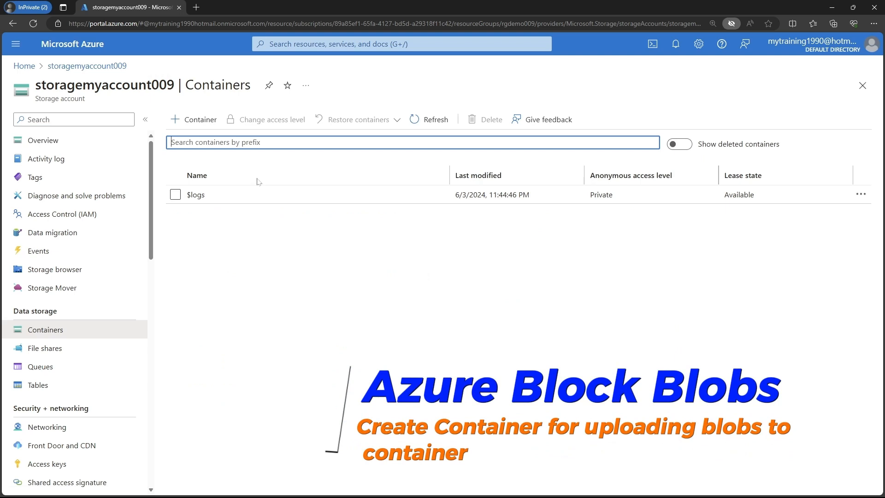
left_click(188, 122)
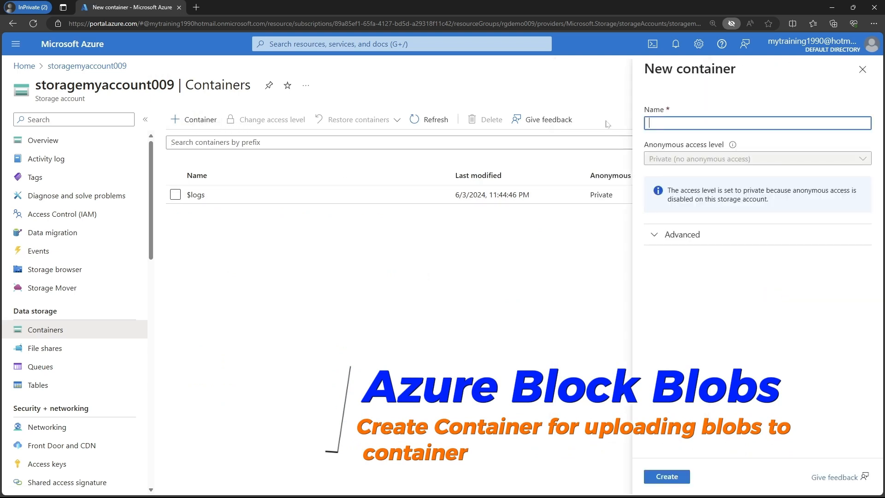
type("folder0`1")
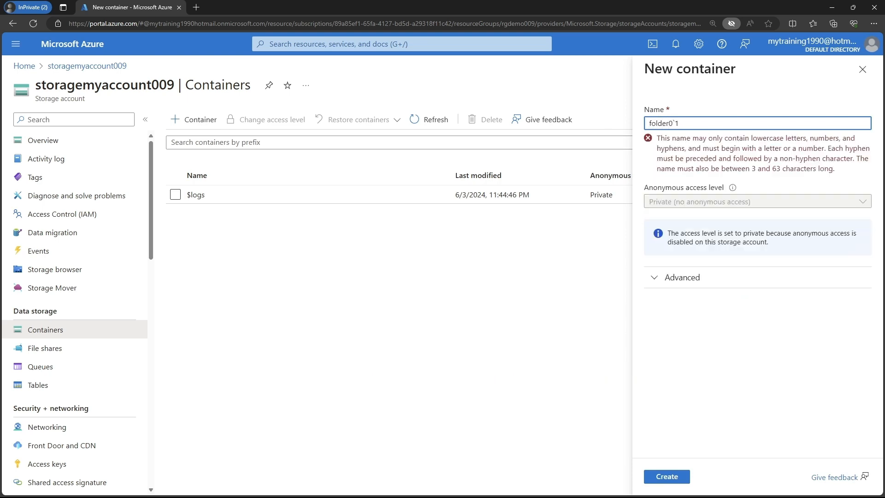
key("BackSpace")
key("BackSpace")
type("1")
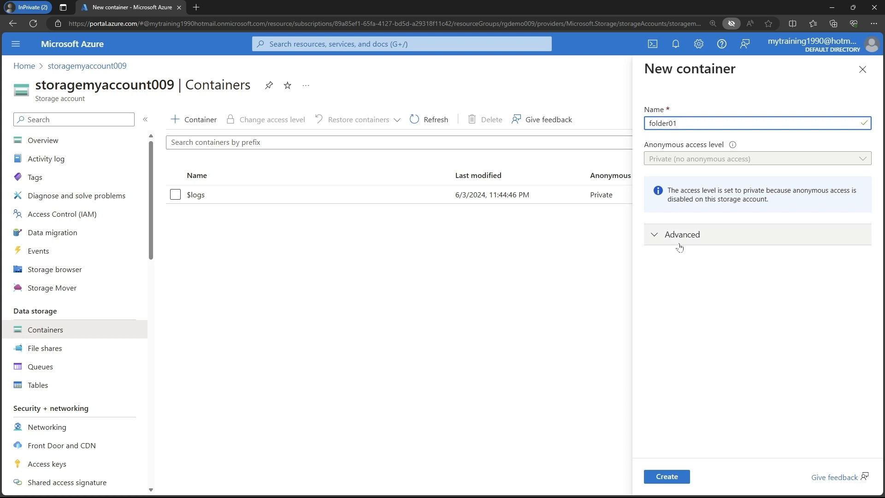
Examine the new container's advanced encryption scope and immutability options without changing them
left_click(658, 235)
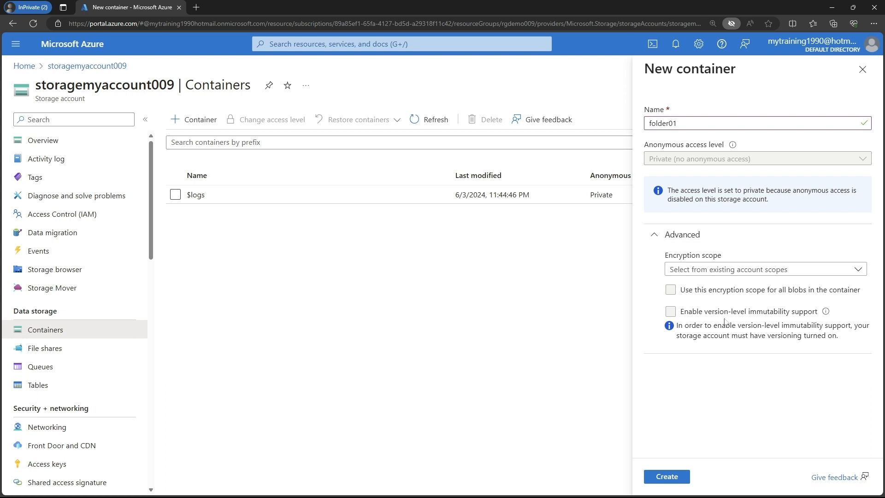
left_click(717, 273)
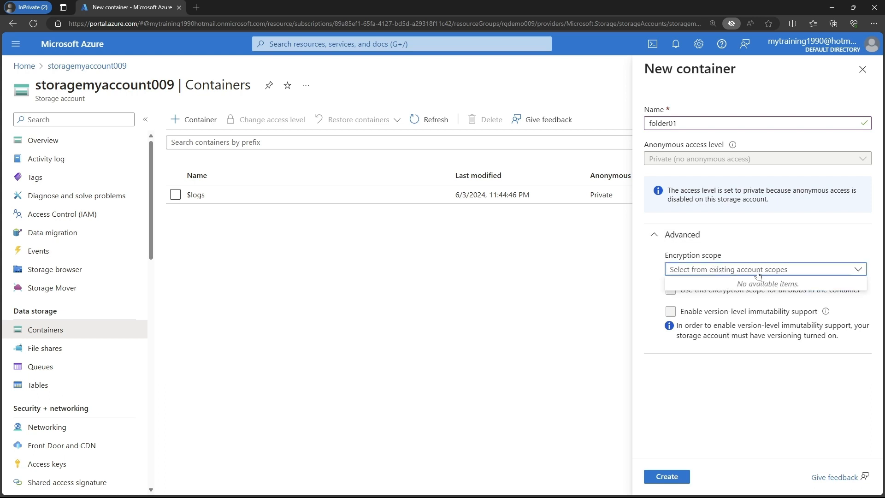
left_click(727, 235)
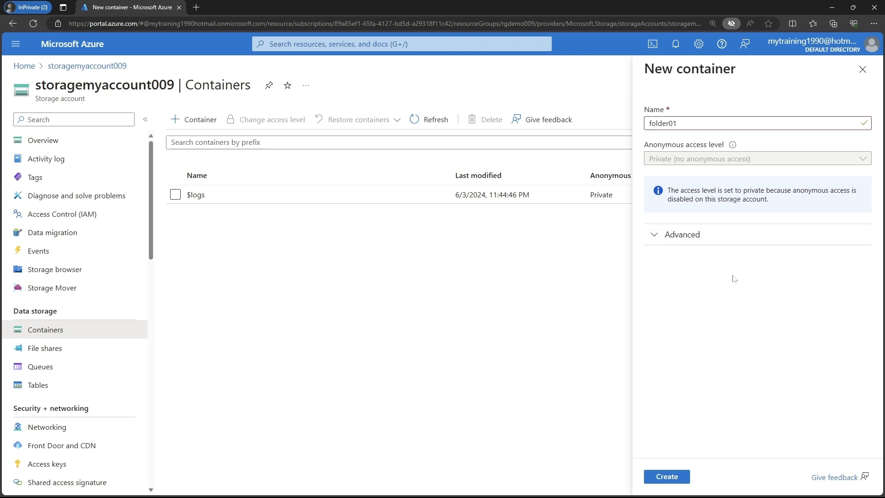
left_click(710, 236)
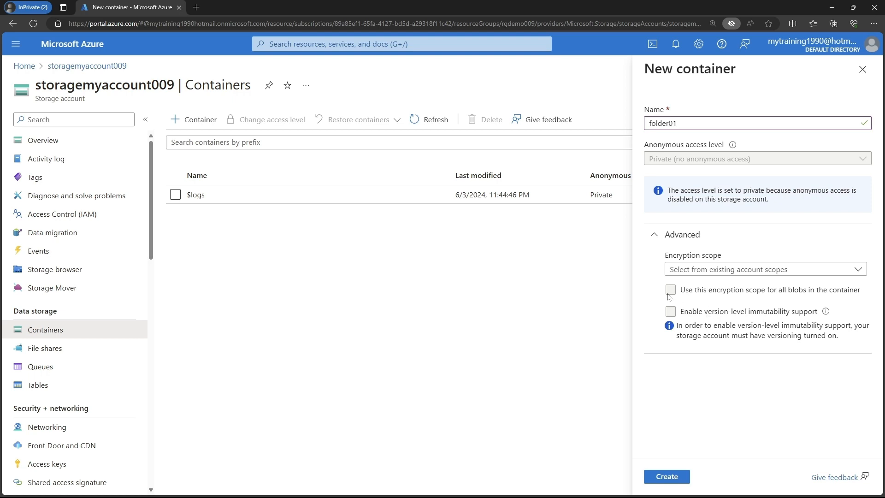
left_click(654, 234)
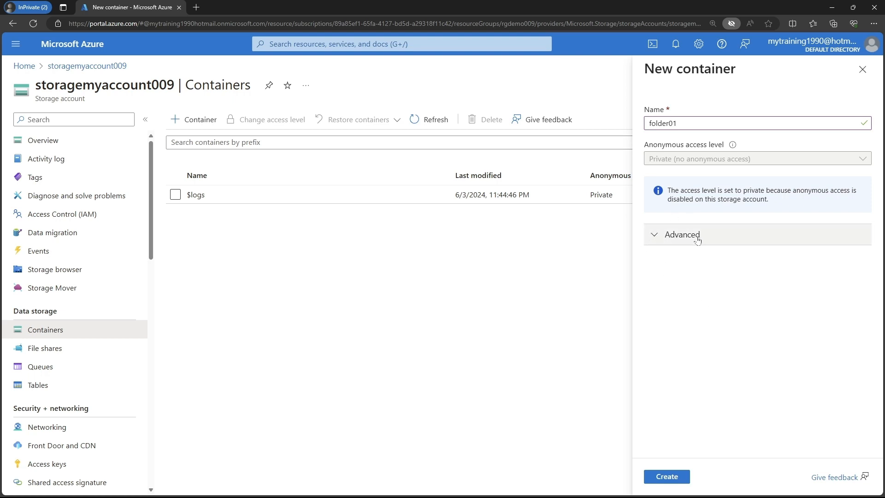
Create the folder01 container, dismiss the notification, and open the new container
left_click(666, 477)
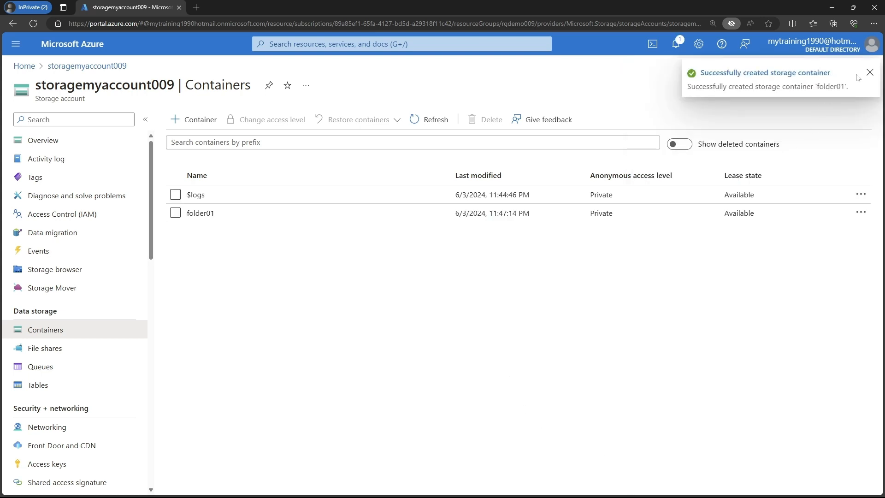
left_click(868, 72)
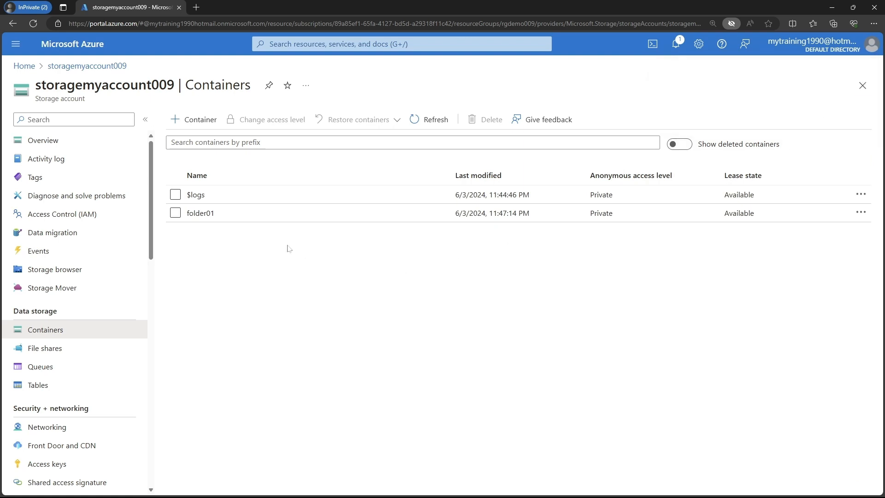
left_click(202, 214)
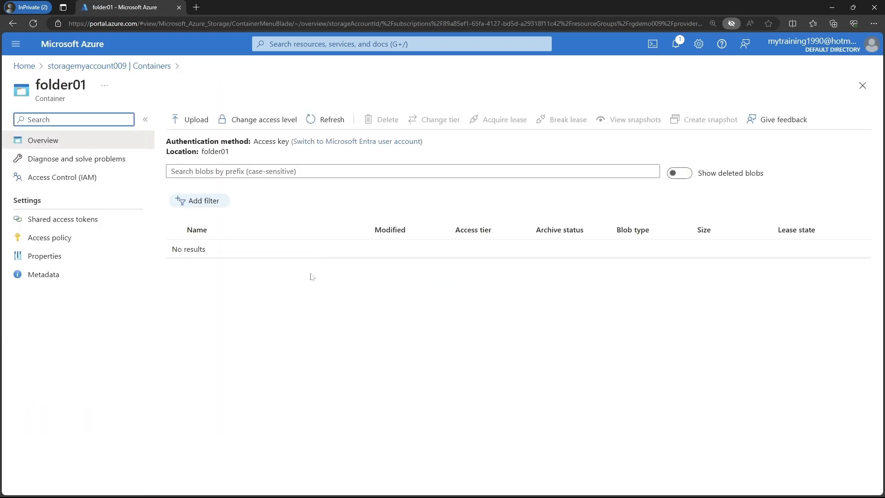
left_click_drag(160, 109, 219, 134)
key("Escape")
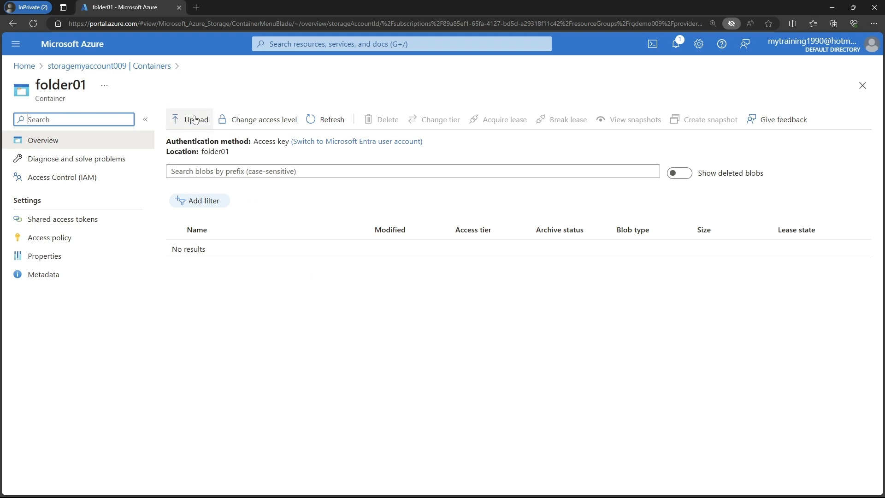
Upload all five files from the My Downloads folder to folder01 and reload the container page
left_click(188, 121)
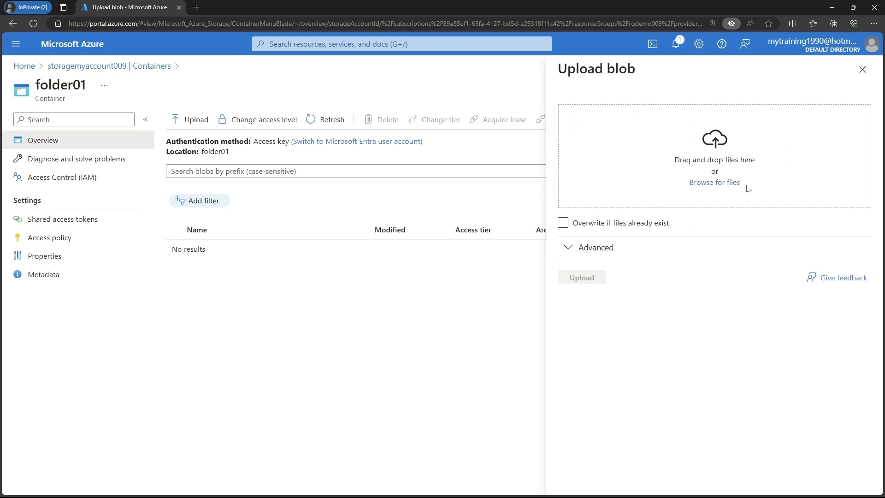
left_click(694, 226)
left_click(745, 187)
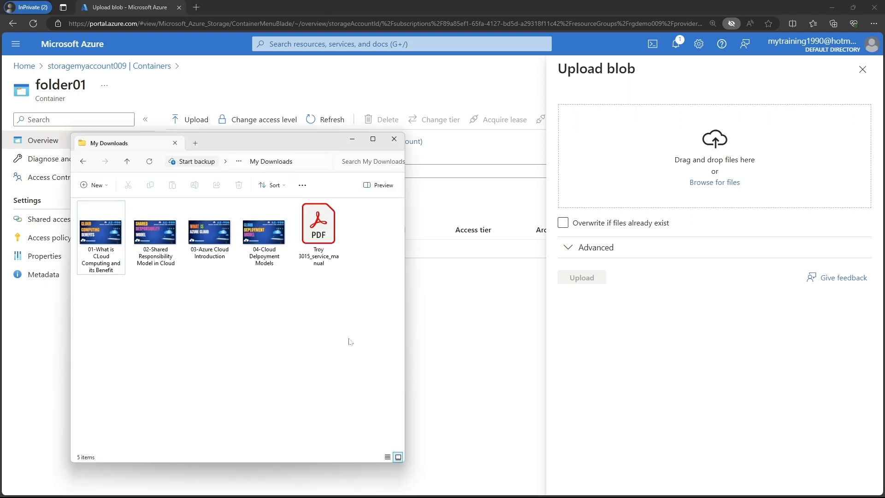
left_click_drag(354, 285, 57, 212)
left_click_drag(121, 222, 729, 164)
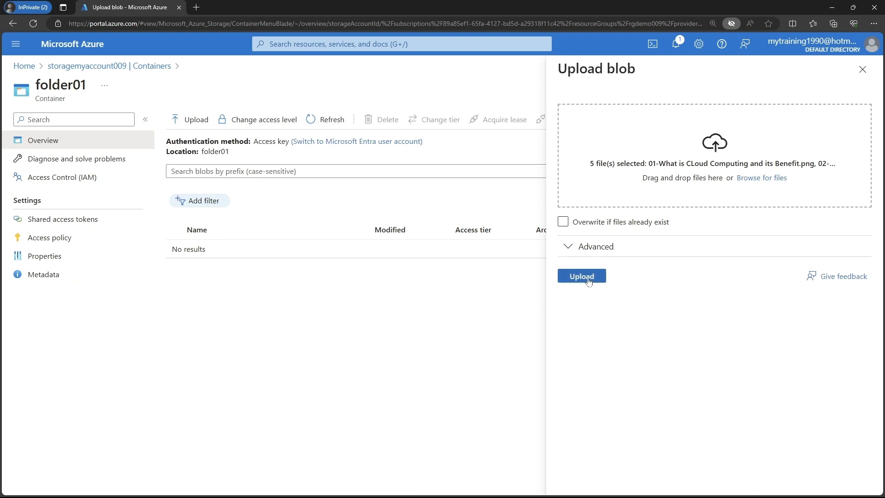
left_click(584, 276)
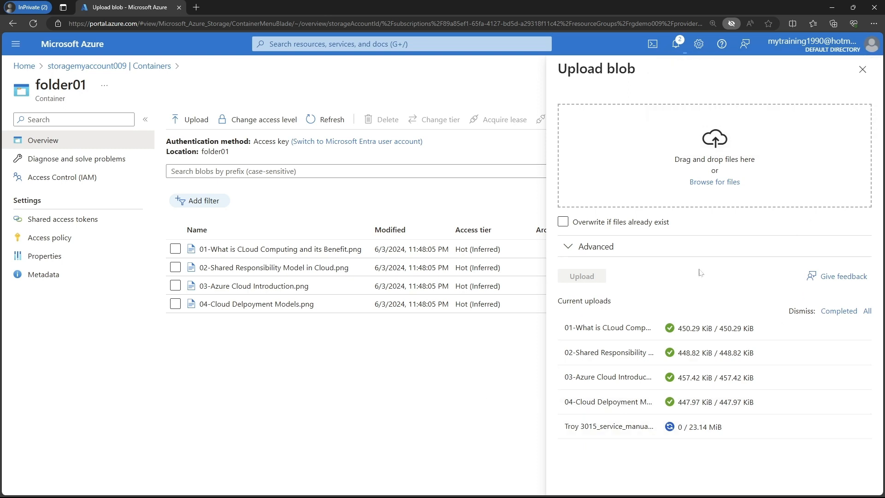
left_click(862, 69)
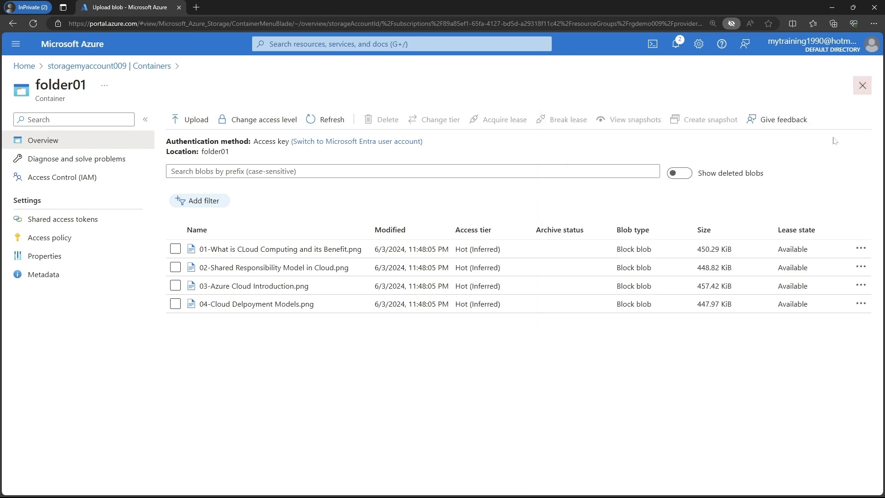
left_click(34, 24)
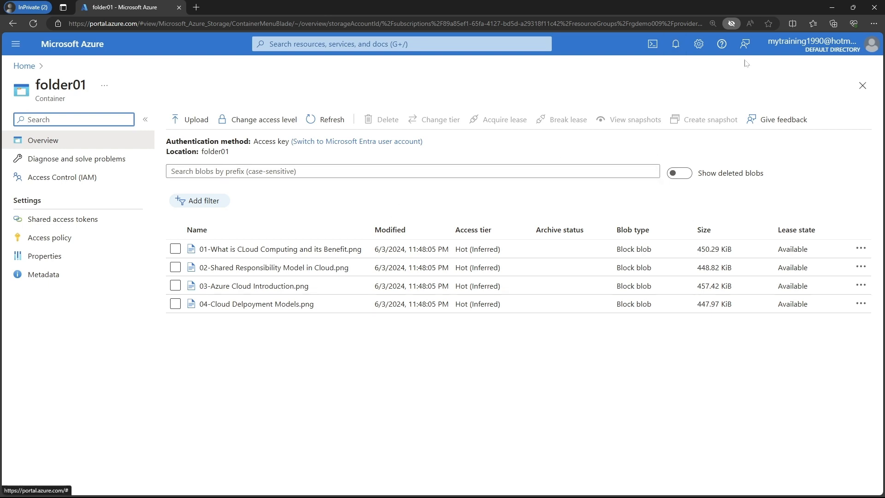
Upload Troy 3015_service_manual.pdf from My Downloads to folder01 and dismiss the notification
key("alt+Tab")
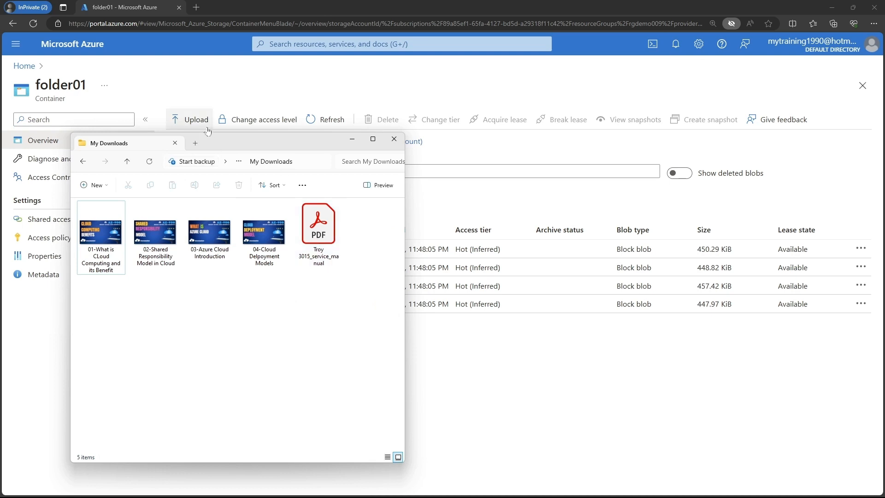
left_click(195, 120)
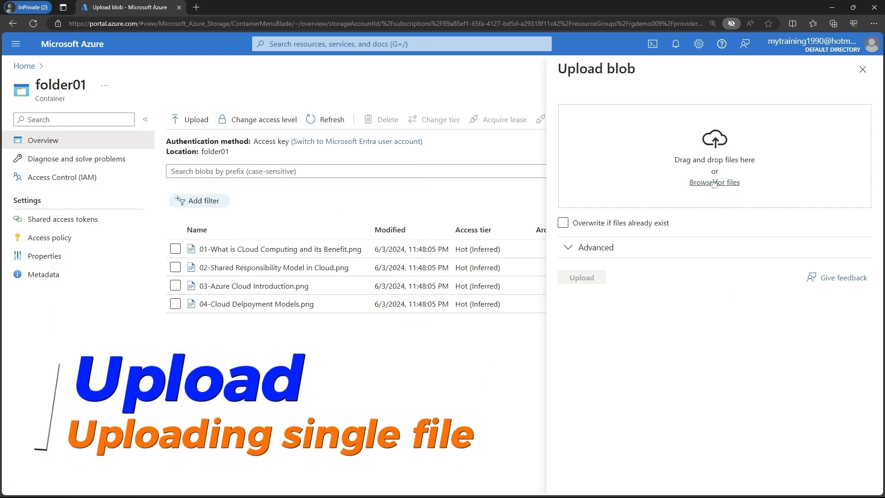
key("alt+Tab")
left_click_drag(336, 225, 797, 192)
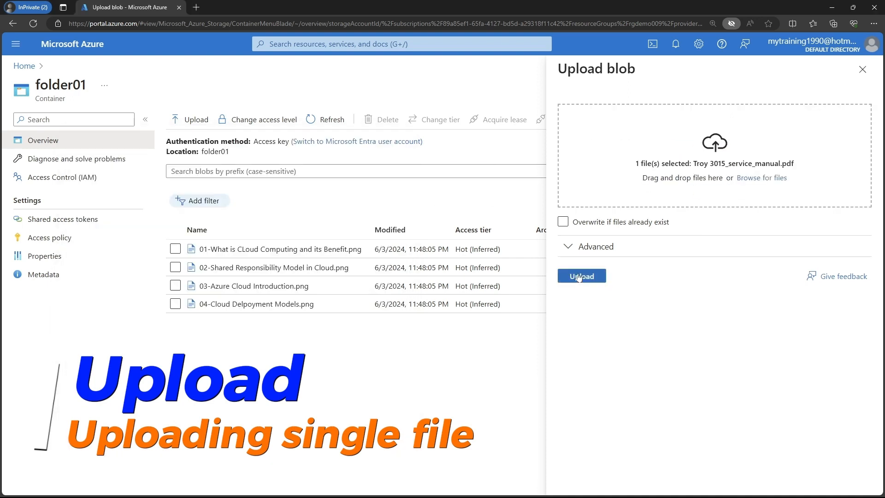
left_click(579, 278)
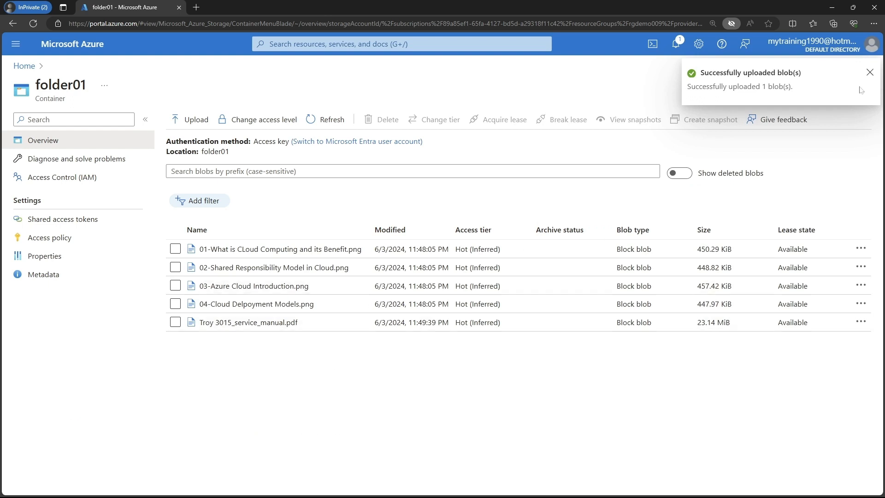
left_click(869, 74)
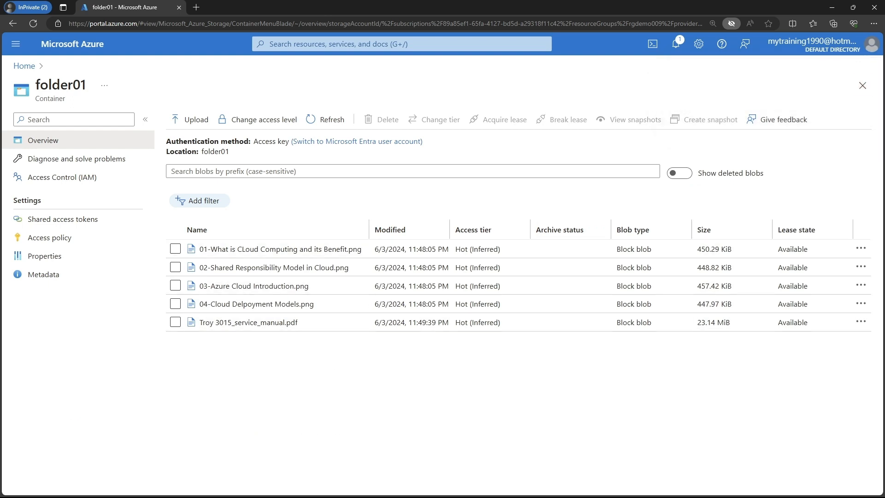
Examine the access tier options for 01-What is CLoud Computing and its Benefit.png without changing its tier
mouse_move(440, 217)
left_mouse_down()
mouse_move(556, 318)
mouse_move(557, 339)
mouse_move(551, 336)
left_mouse_up()
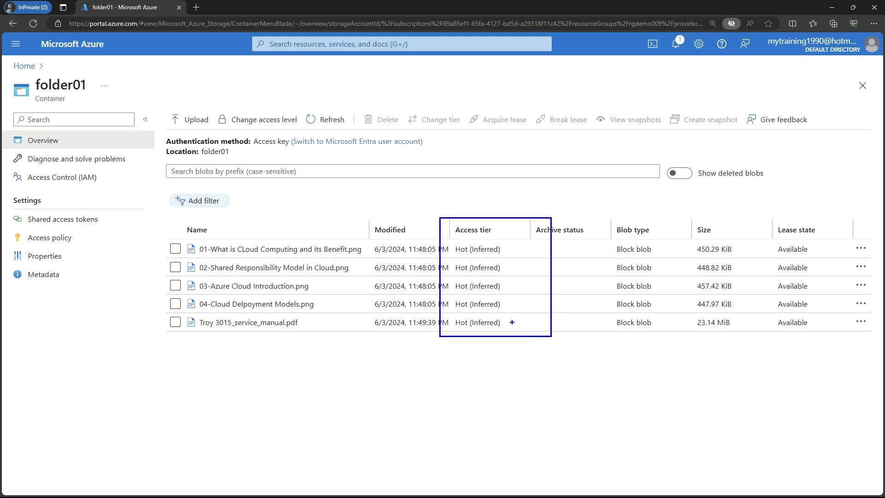
key("Escape")
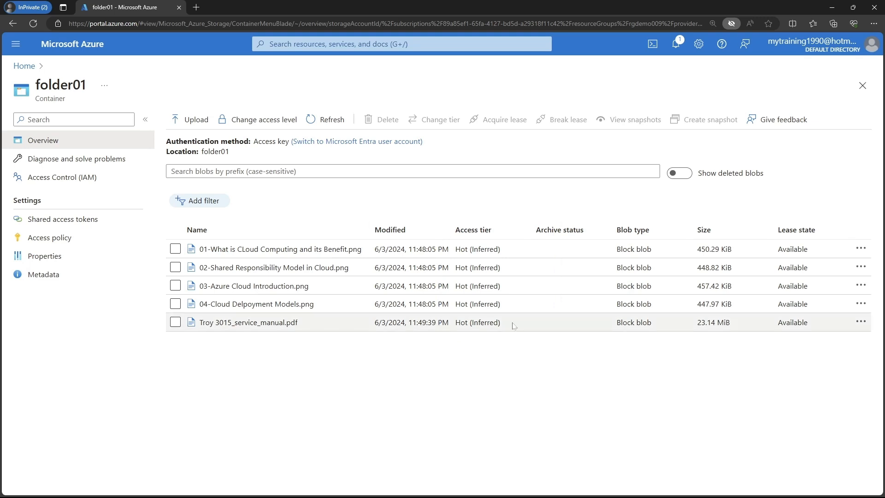
left_click(860, 249)
left_click(793, 389)
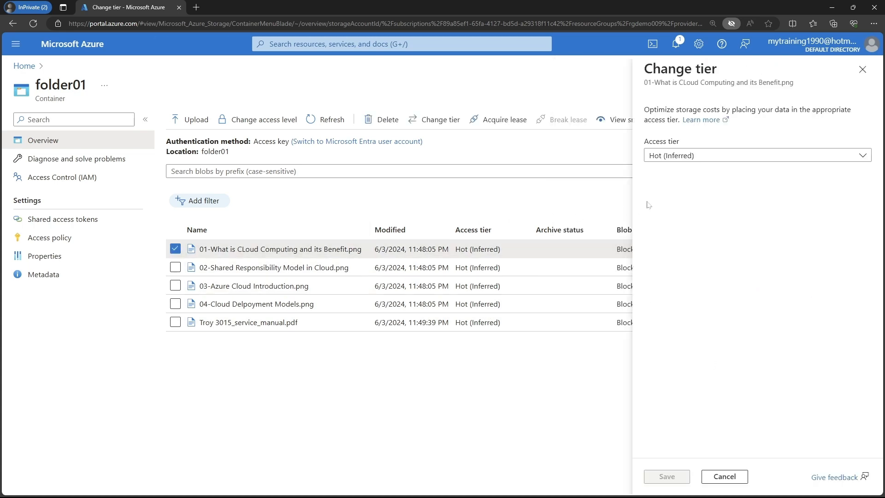
left_click(673, 157)
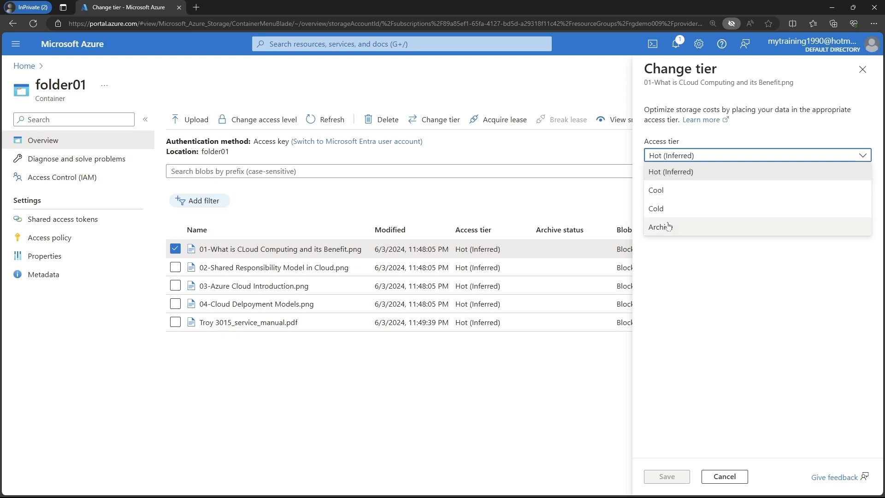
left_click(730, 477)
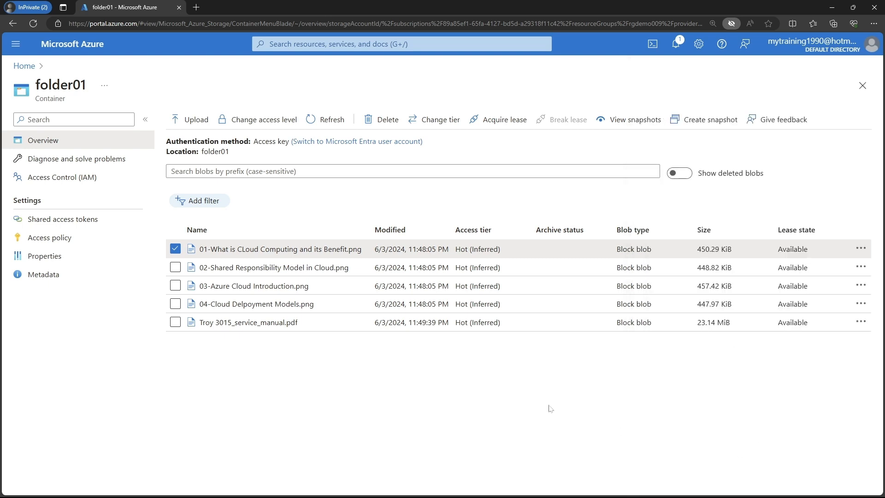
Change the access tier of 01-What is CLoud Computing and its Benefit.png to Cool
left_click(860, 248)
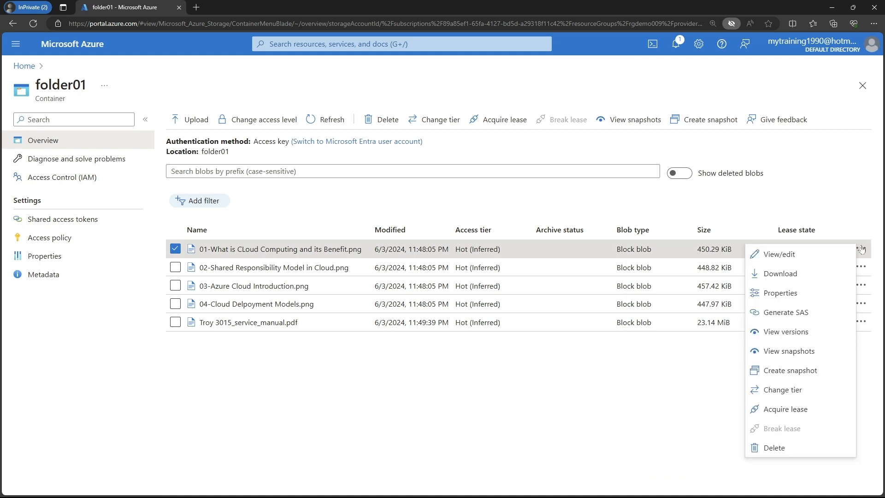
left_click(785, 389)
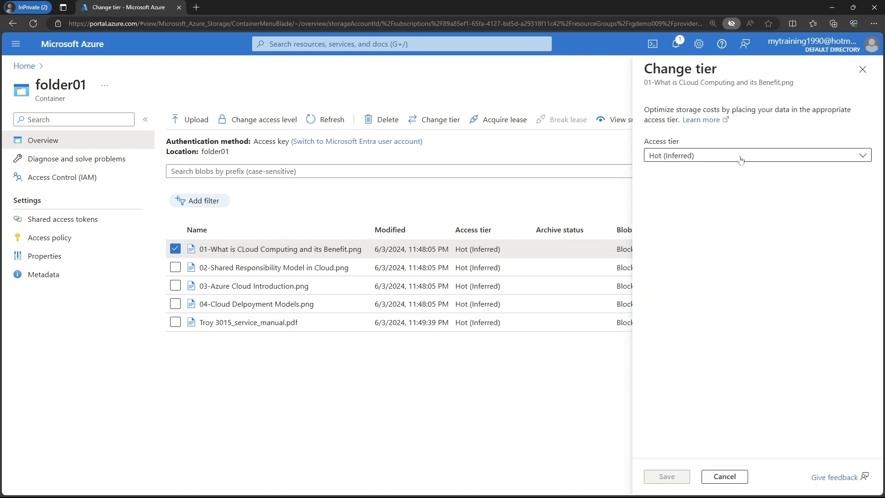
left_click(704, 156)
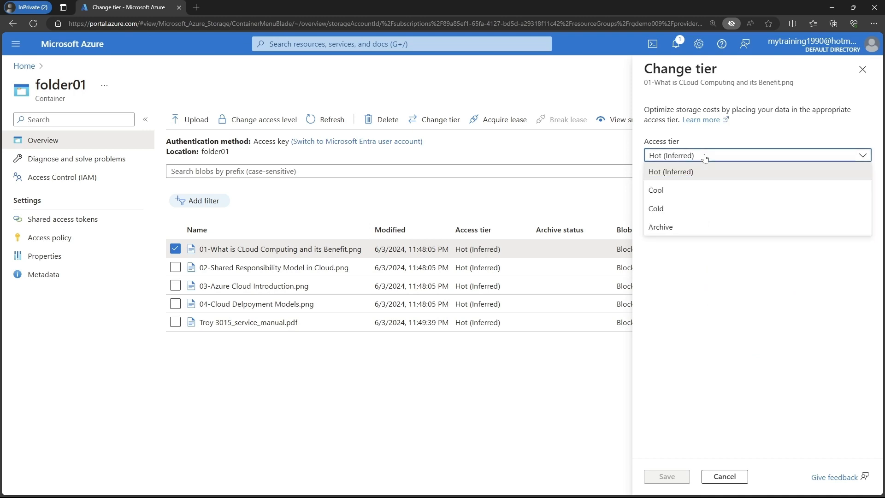
left_click(691, 190)
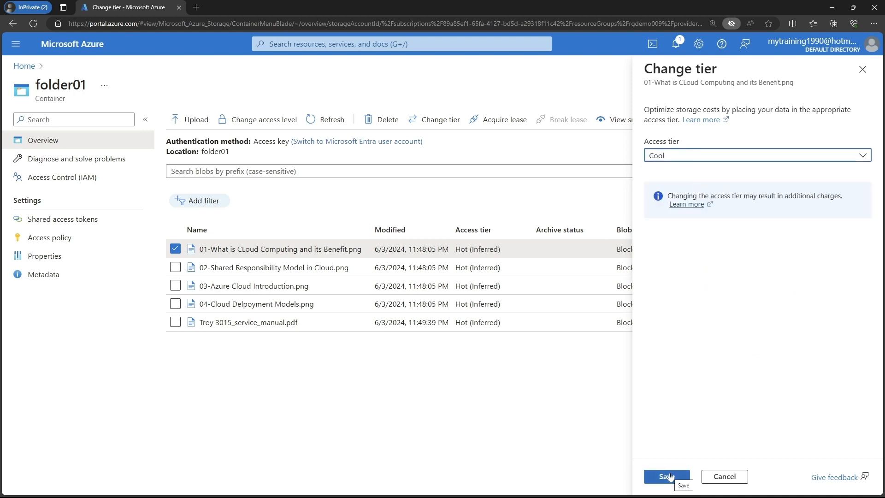
left_click(669, 477)
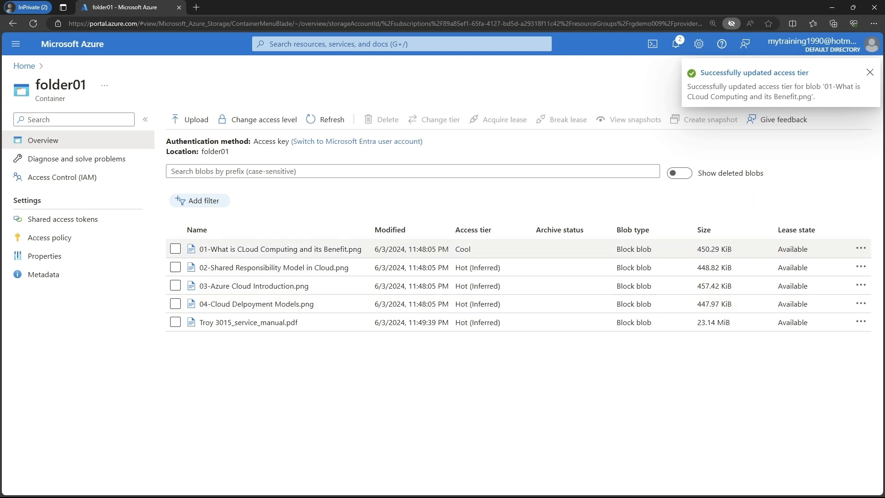
mouse_move(452, 240)
left_mouse_down()
mouse_move(515, 256)
mouse_move(534, 337)
left_mouse_up()
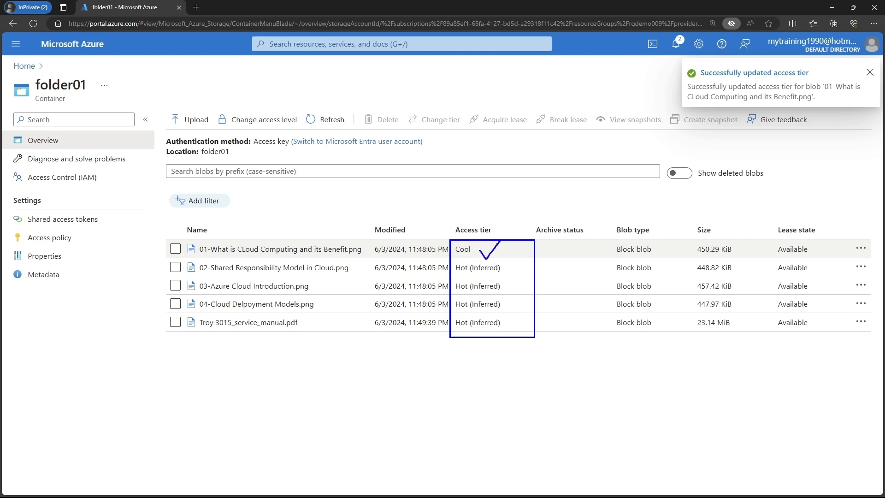
key("Escape")
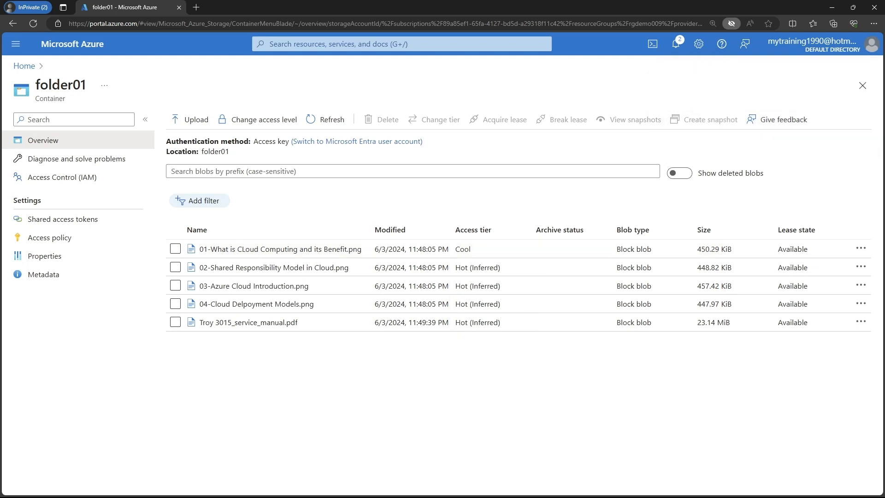
Set the access tier of 01-What is CLoud Computing and its Benefit.png back to Hot
left_click(861, 249)
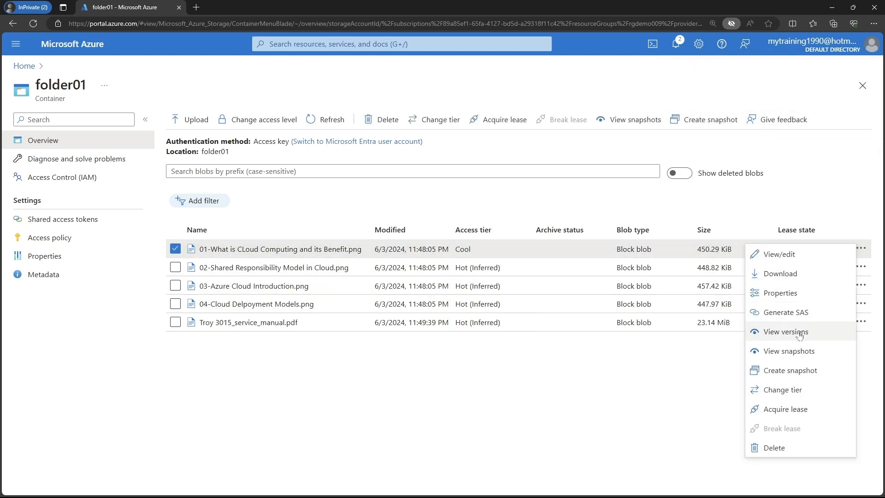
left_click(781, 389)
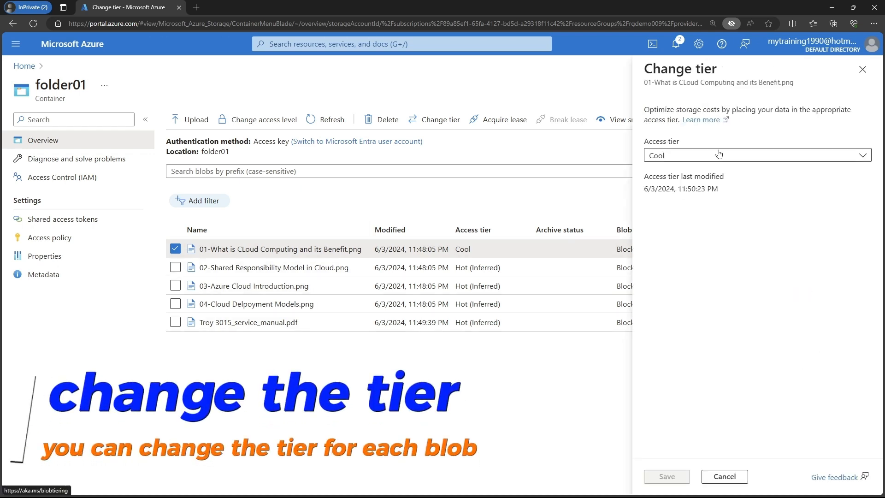
left_click(716, 155)
left_click(691, 174)
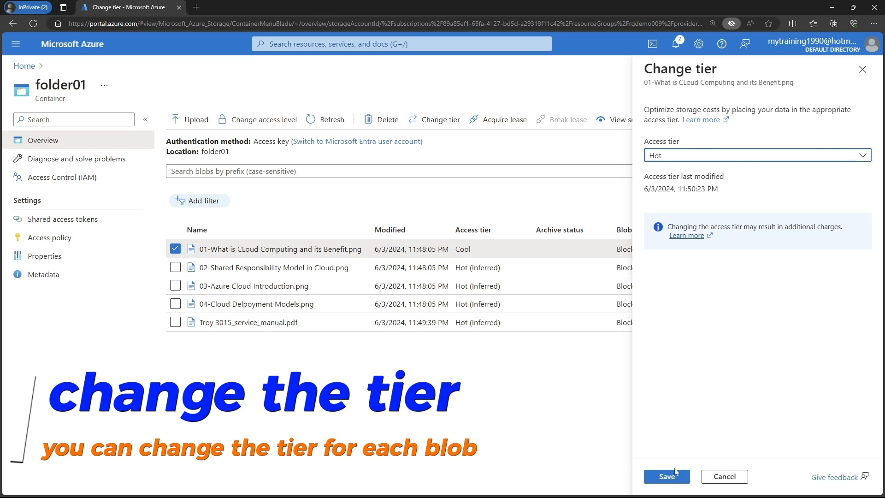
left_click(666, 476)
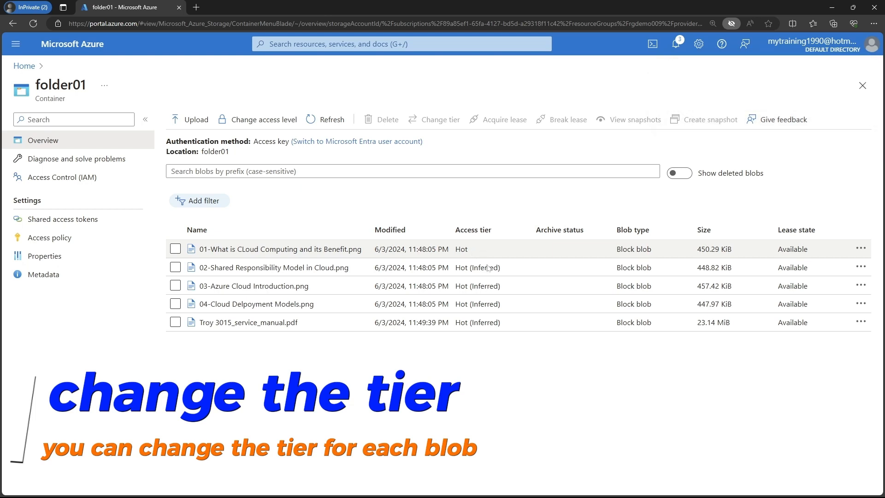
Open the properties of Troy 3015_service_manual.pdf in folder01 and copy the blob's URL
left_click(175, 249)
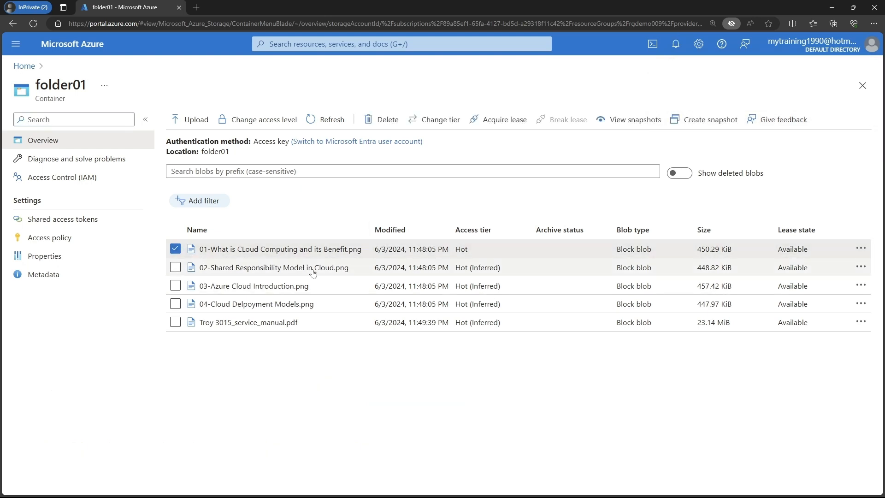
left_click(175, 249)
left_click(176, 322)
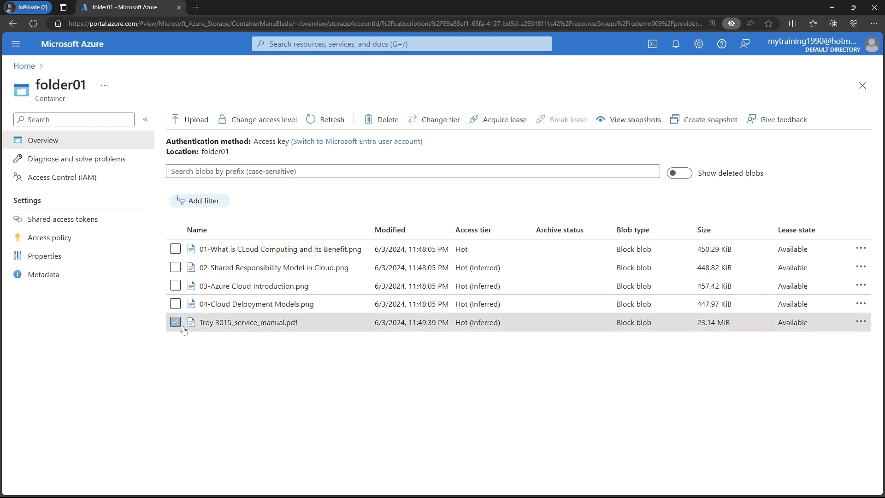
left_click(860, 322)
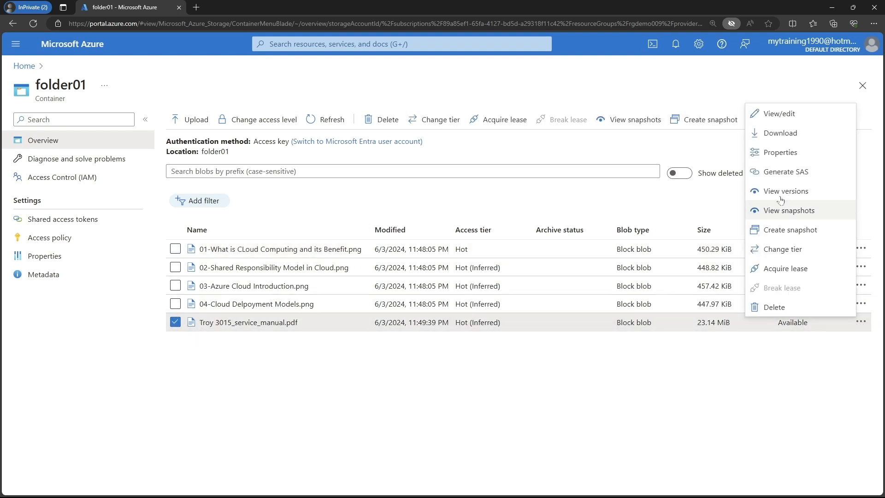
left_click(784, 153)
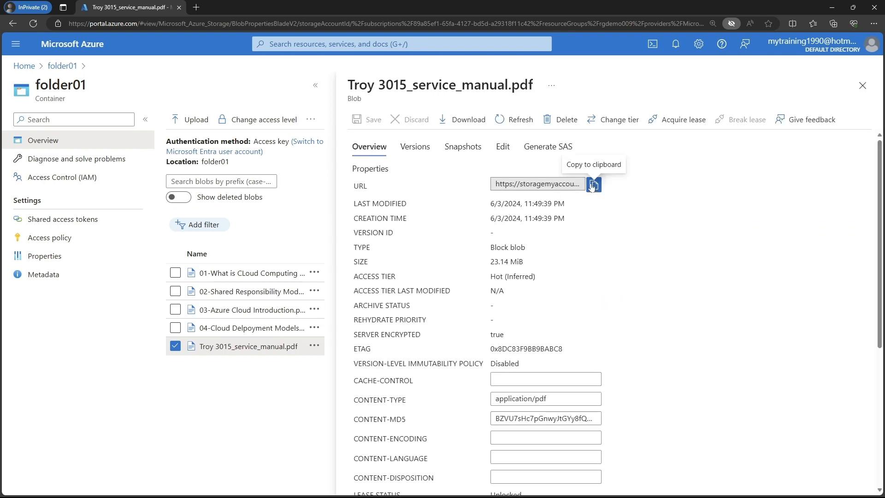
left_click(593, 189)
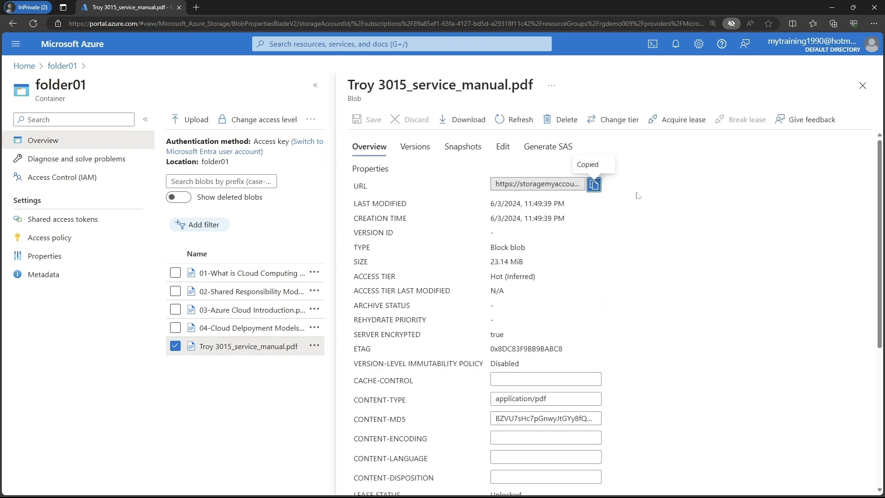
Try to open the copied Troy 3015_service_manual.pdf URL in a new browser tab to test anonymous access
left_click(196, 7)
key("ctrl+v")
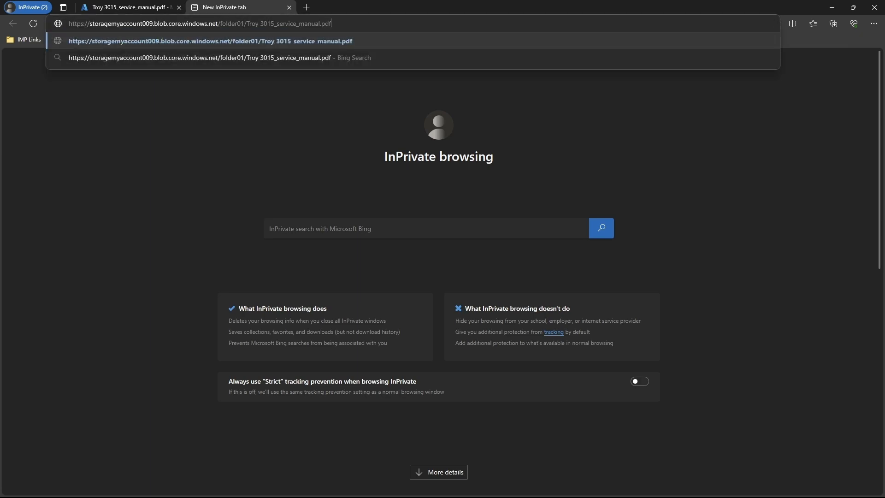
key("Return")
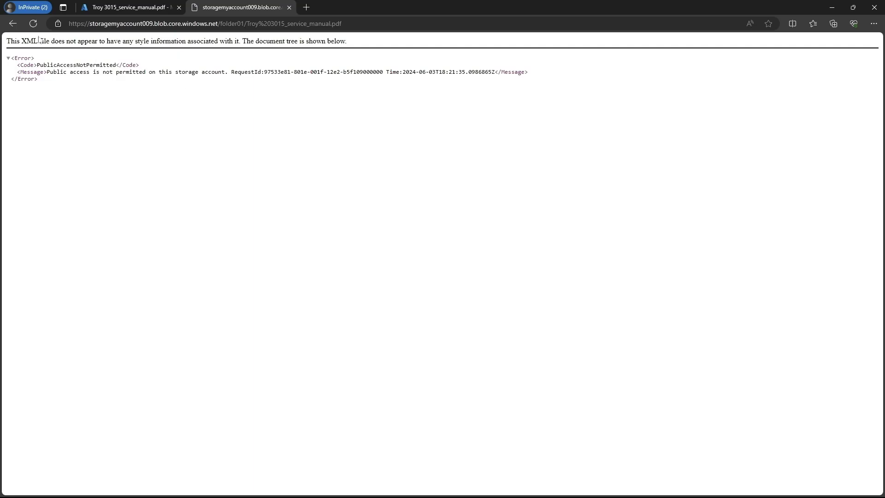
middle_click(8, 24)
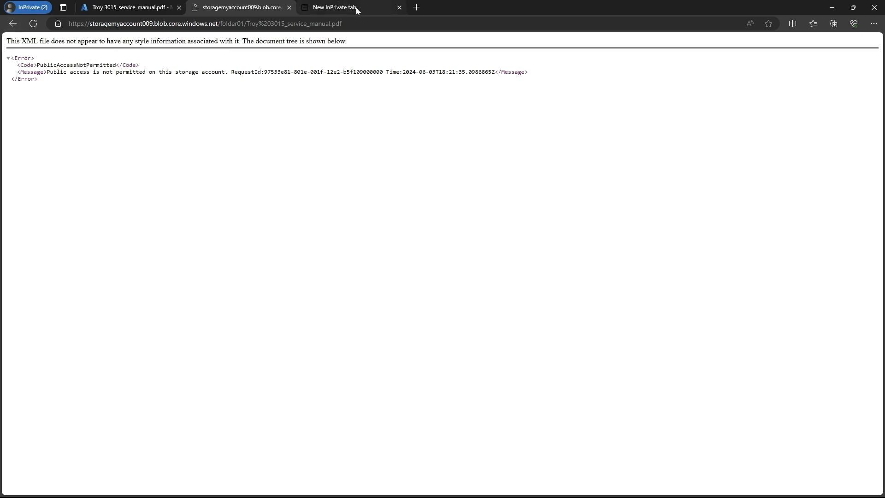
left_click(399, 8)
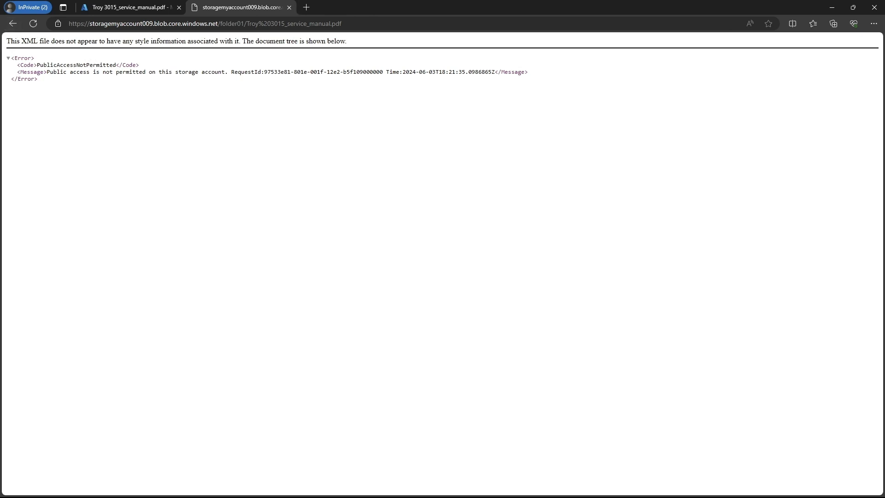
Return to the folder01 blob list and check the container's anonymous access level setting without changing it
left_click(151, 8)
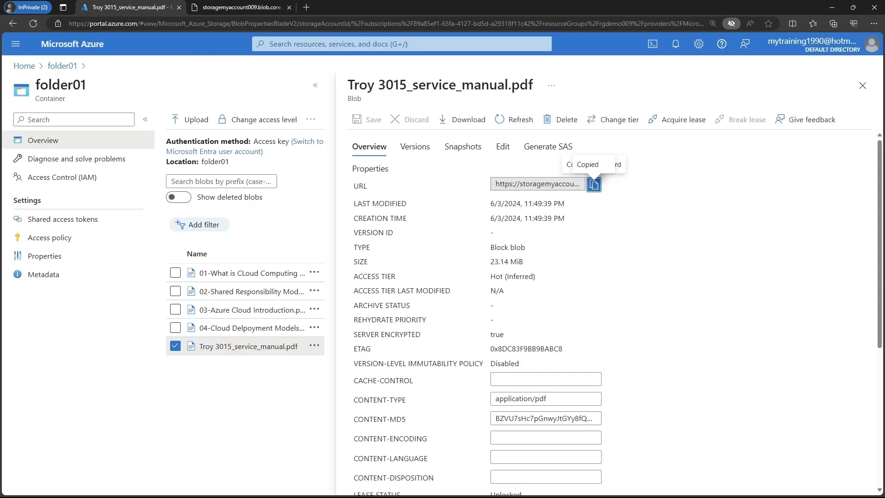
left_click(862, 85)
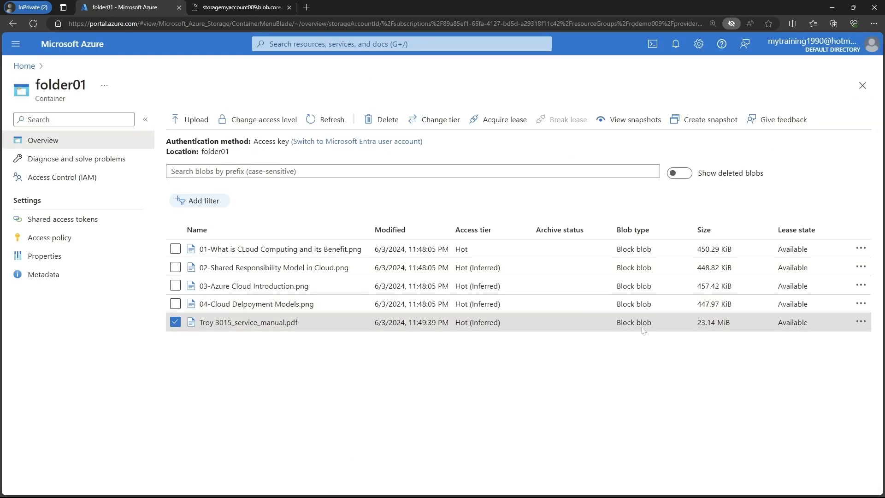
left_click(260, 120)
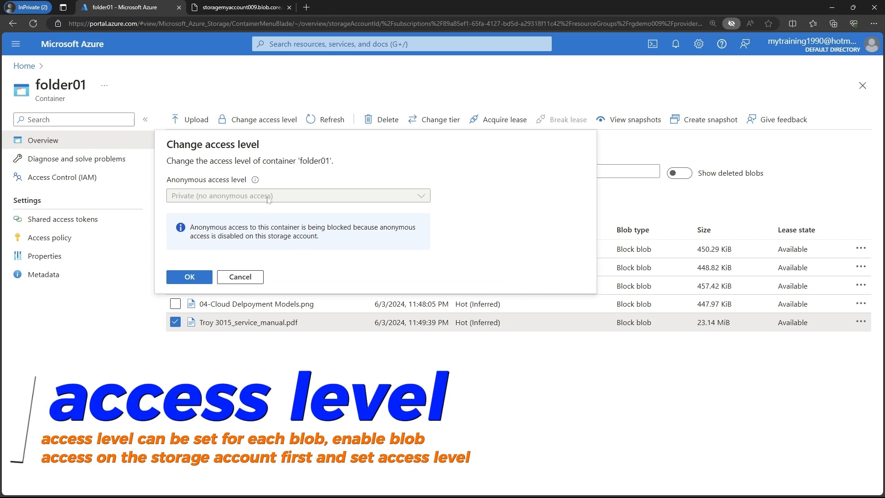
left_click(241, 277)
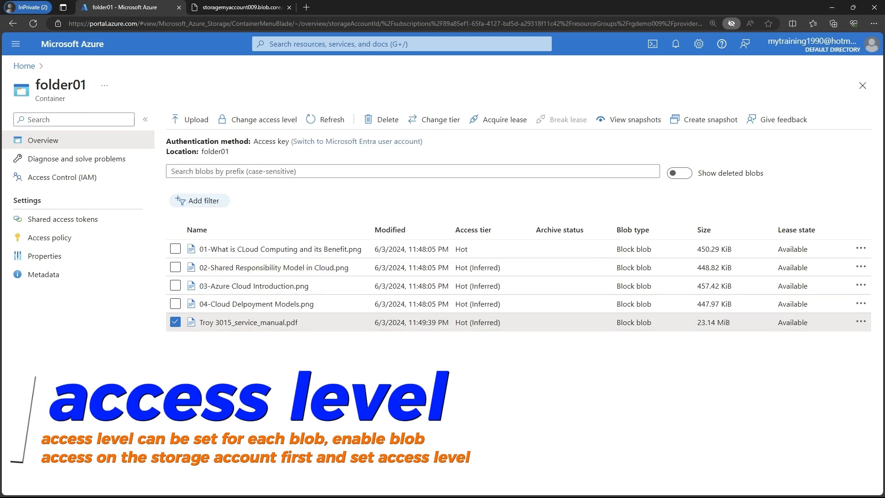
left_click(226, 7)
left_click(166, 8)
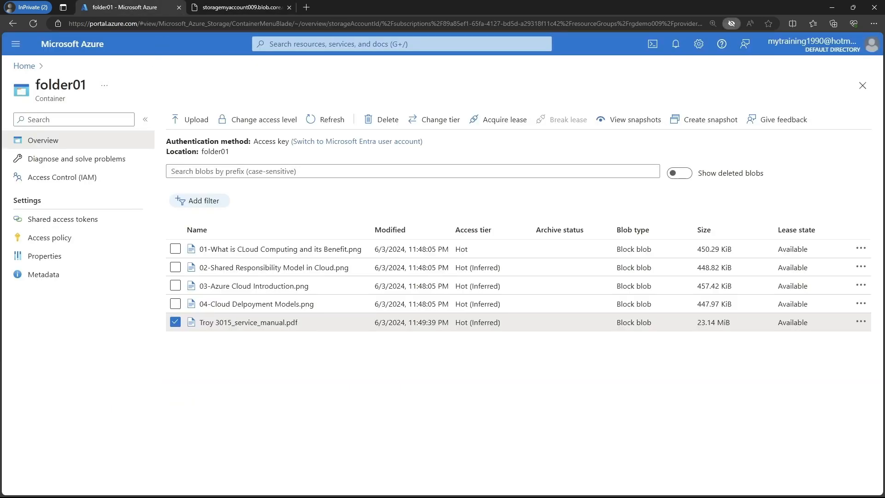
Open the Azure home page in a separate browser tab, place it first, and open the storage account storagemyaccount009 there
right_click(28, 69)
left_click(86, 75)
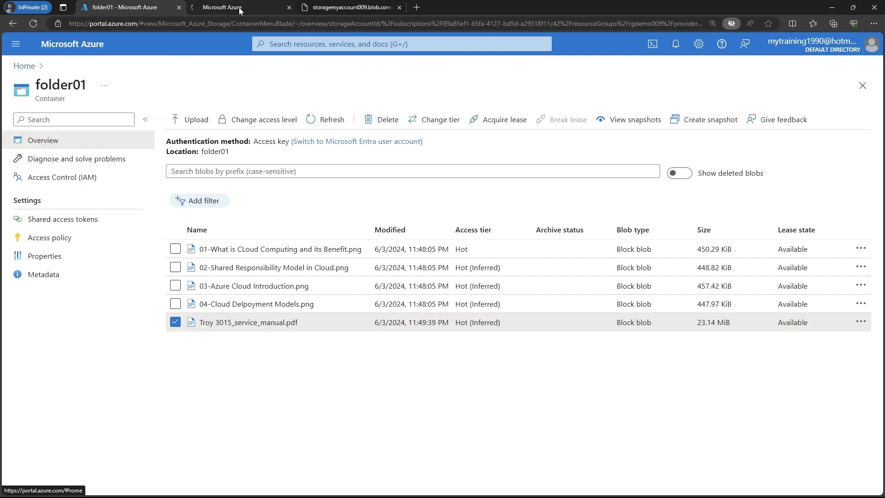
left_click(238, 8)
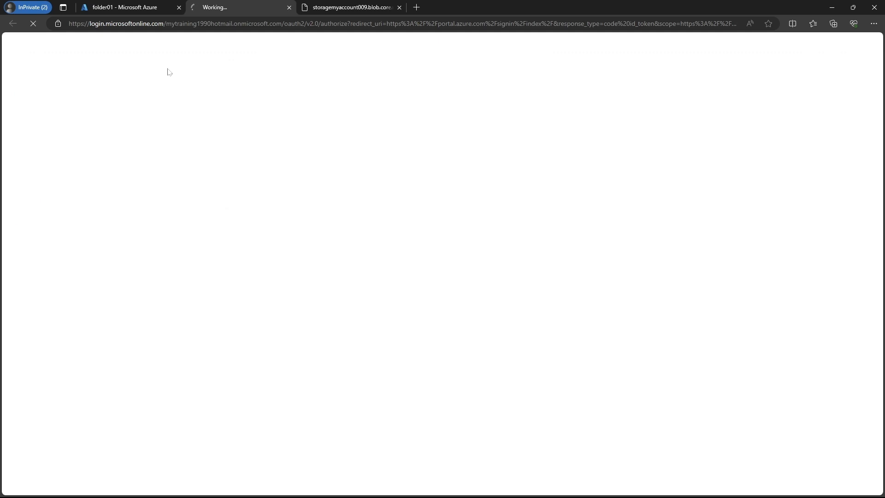
left_click_drag(241, 8, 128, 14)
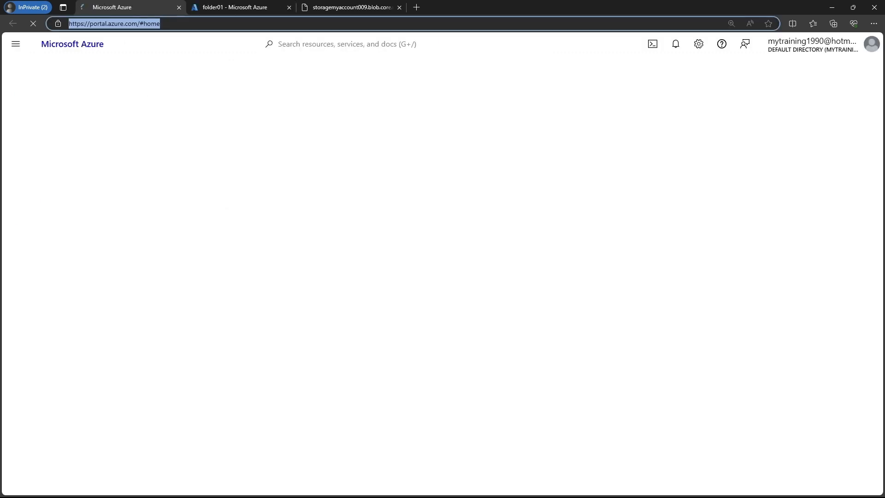
left_click(225, 123)
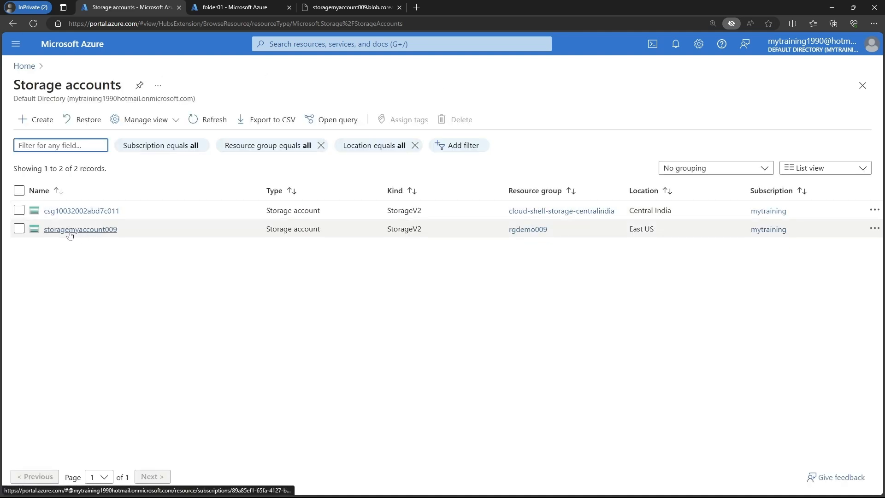
left_click(110, 227)
scroll(279, 318, "down", 5)
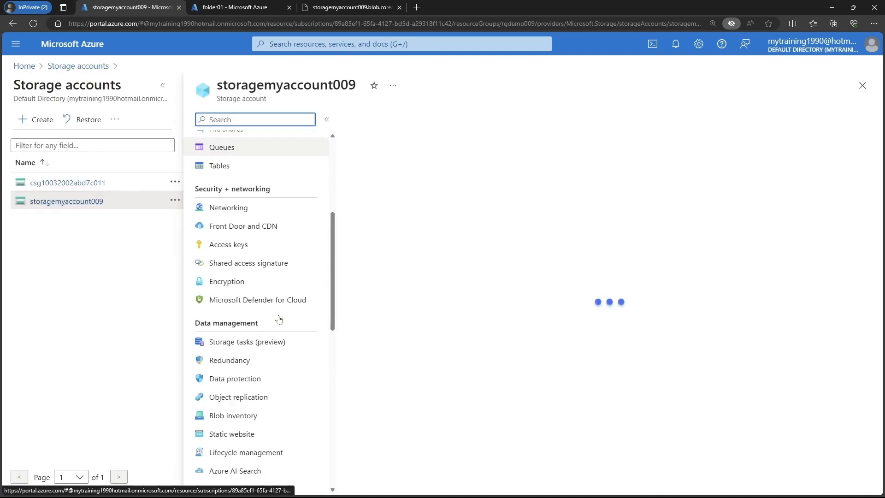
Enable Allow Blob anonymous access in the configuration of storagemyaccount009 and save the change
scroll(279, 318, "down", 4)
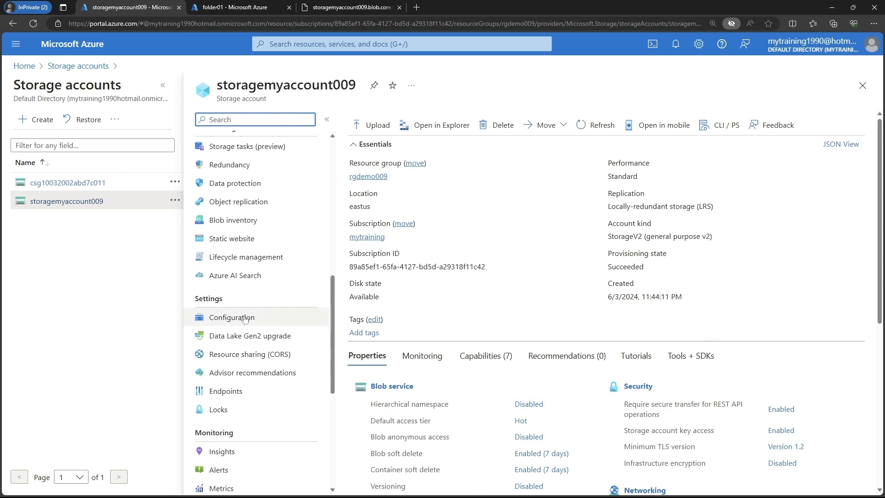
left_click(232, 317)
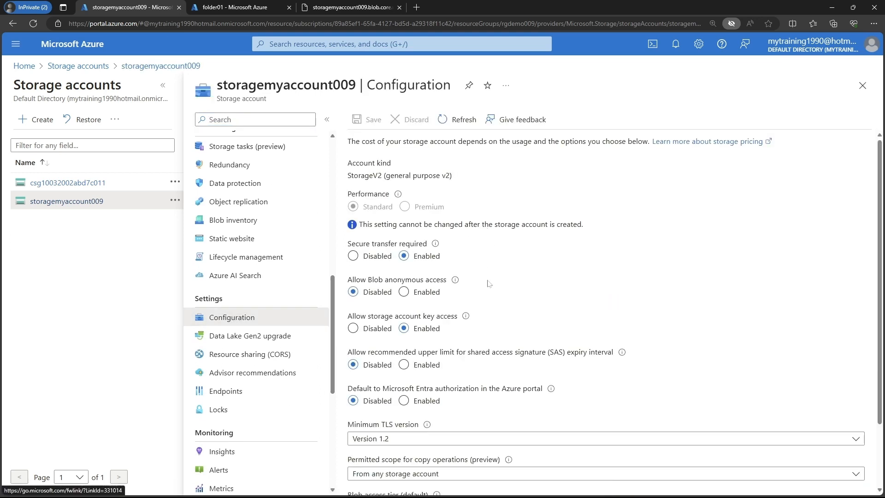
left_click(403, 293)
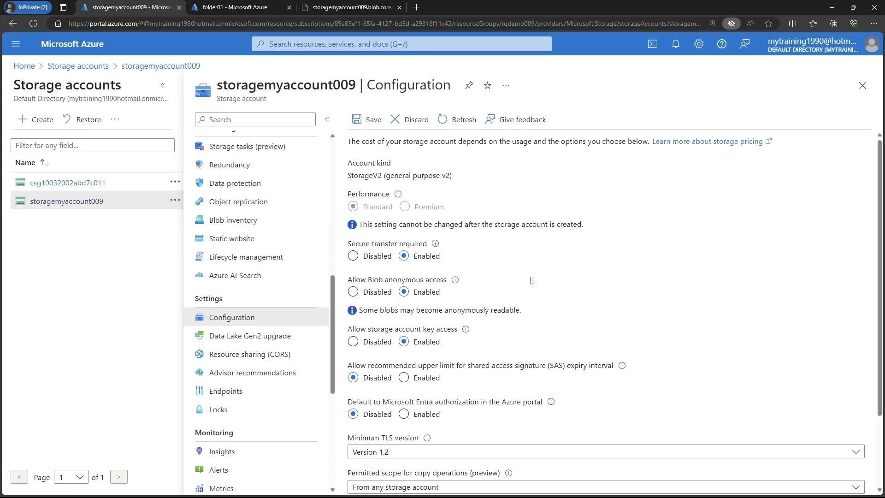
left_click_drag(339, 272, 473, 299)
key("Escape")
left_click(368, 120)
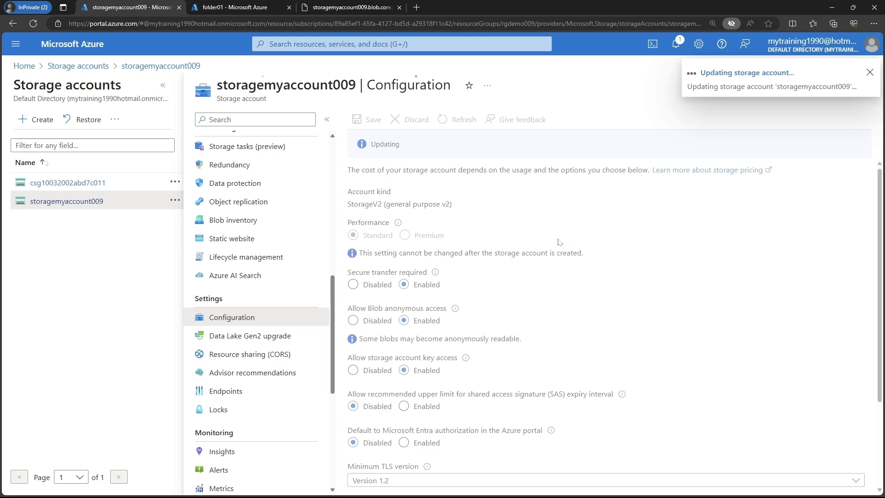
Return to folder01 and check whether its anonymous access level can be edited, leaving the setting unchanged
left_click(220, 8)
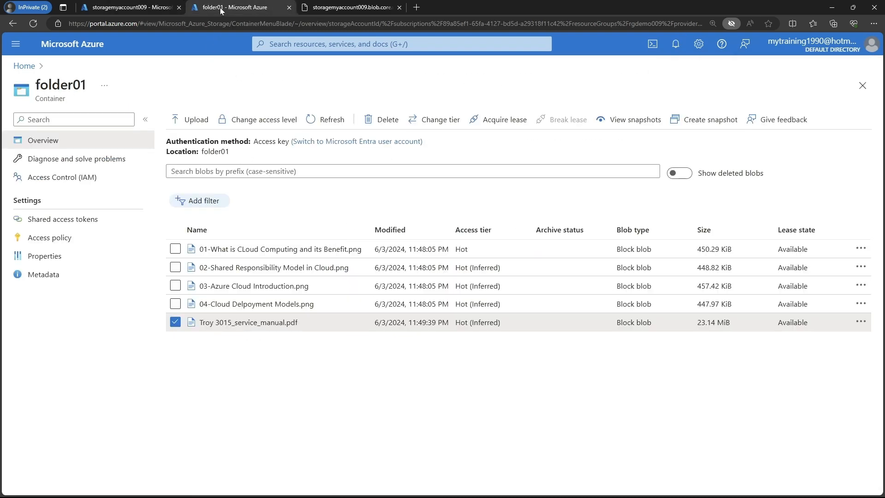
left_click(137, 8)
left_click(244, 8)
left_click(263, 119)
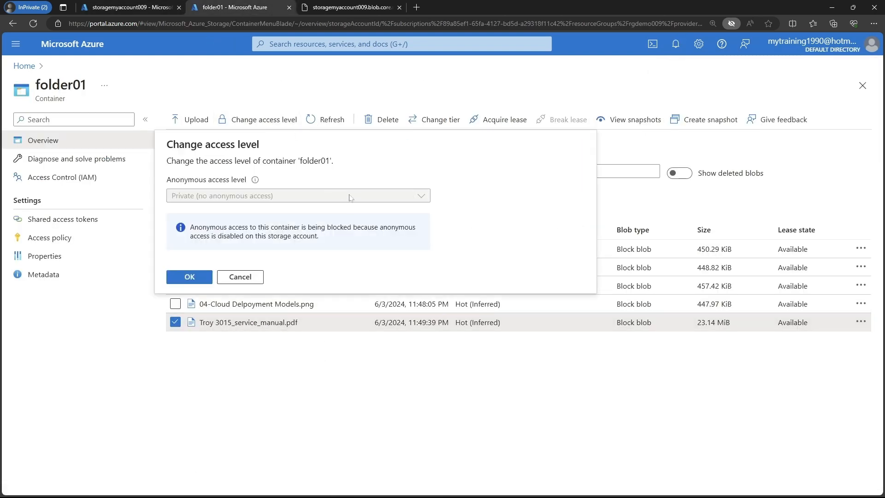
left_click(241, 277)
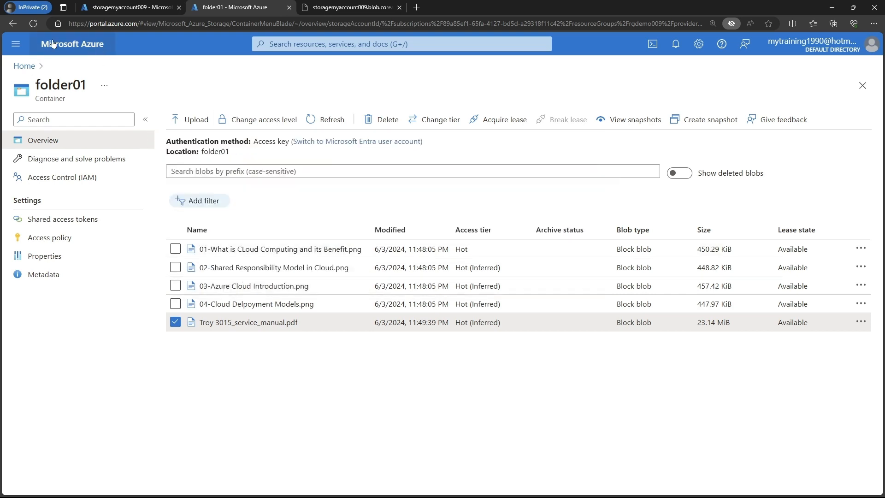
Reload folder01 and set the container's anonymous access level to Blob (anonymous read access for blobs only)
left_click(35, 23)
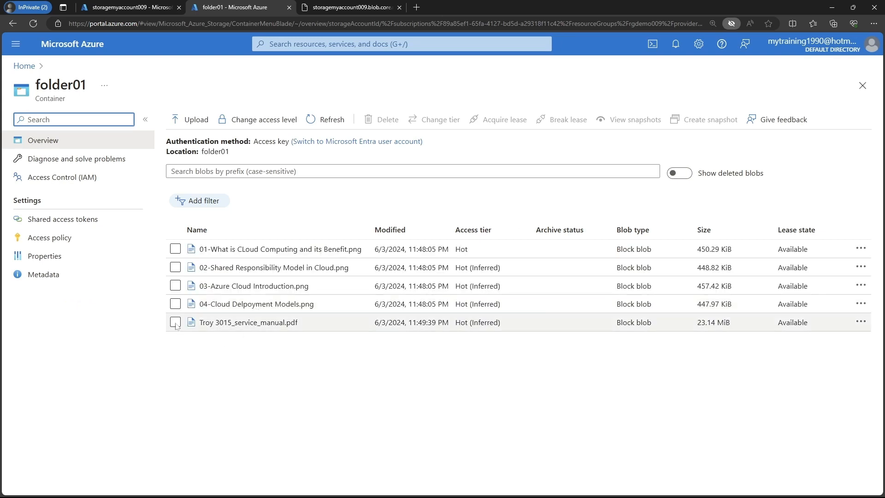
left_click(175, 322)
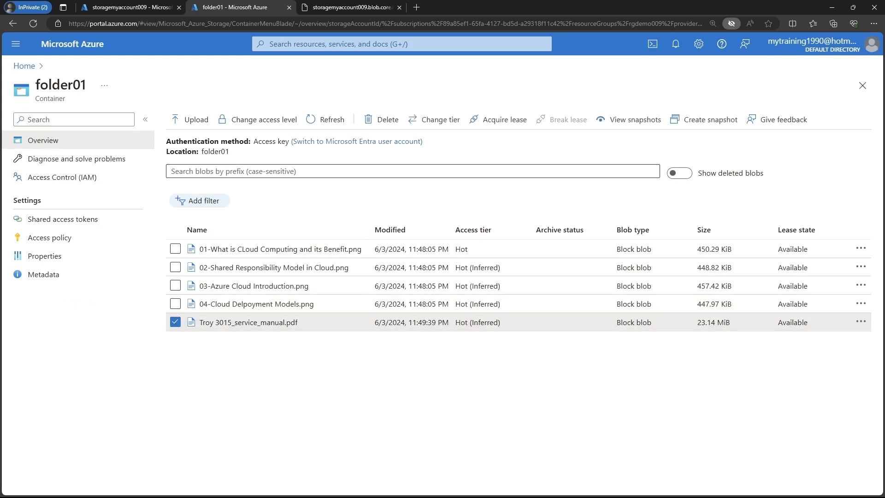
left_click(256, 121)
left_click(330, 197)
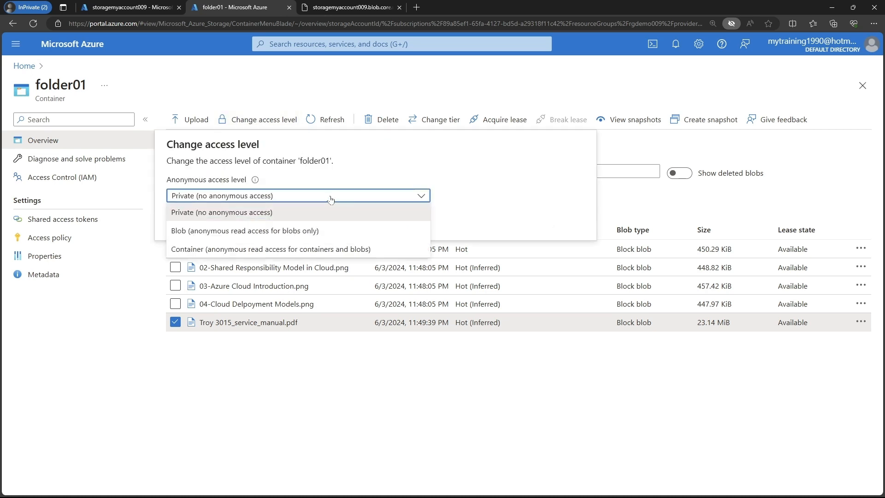
left_click(306, 231)
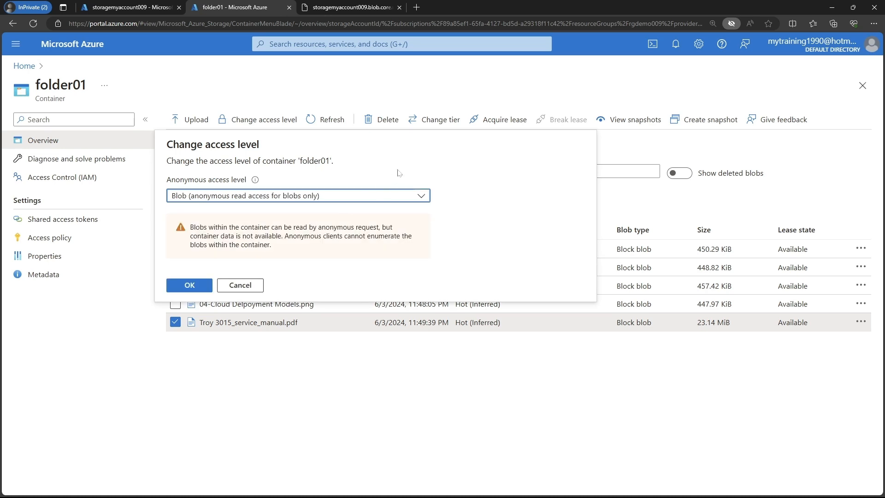
left_click(190, 285)
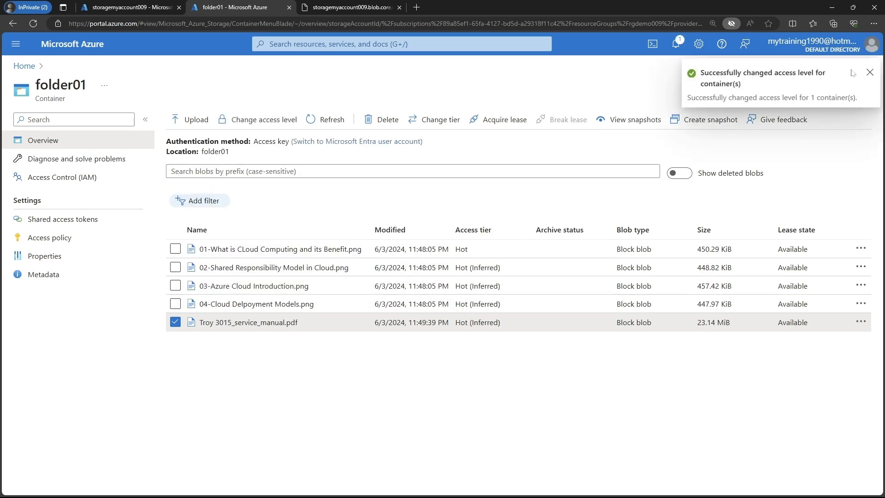
left_click(869, 73)
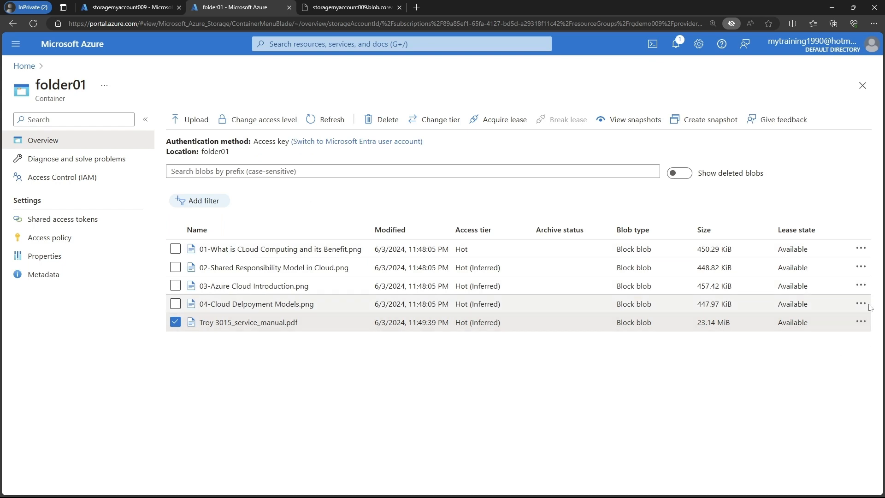
Copy the URL of Troy 3015_service_manual.pdf from its blob properties and return to the folder01 blob list
left_click(857, 322)
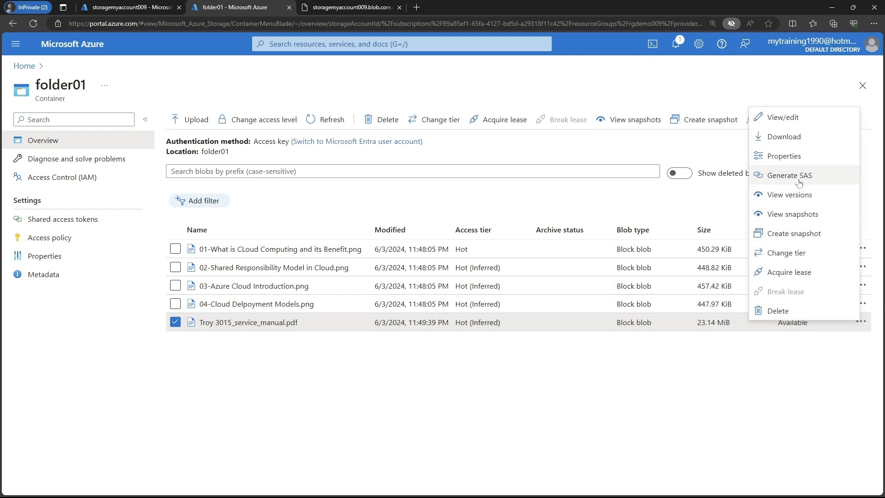
left_click(783, 156)
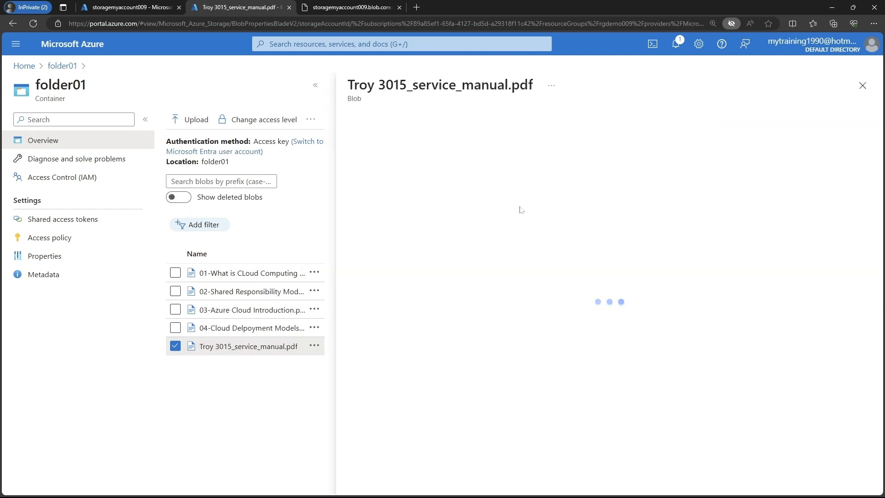
left_click(593, 186)
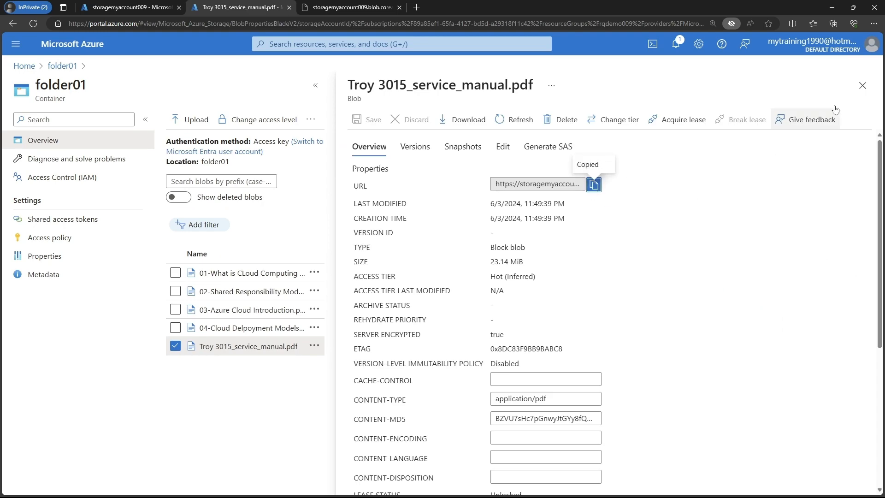
left_click(862, 86)
Load the copied Troy 3015_service_manual.pdf URL in the already open blob browser tab to test anonymous access
left_click(390, 7)
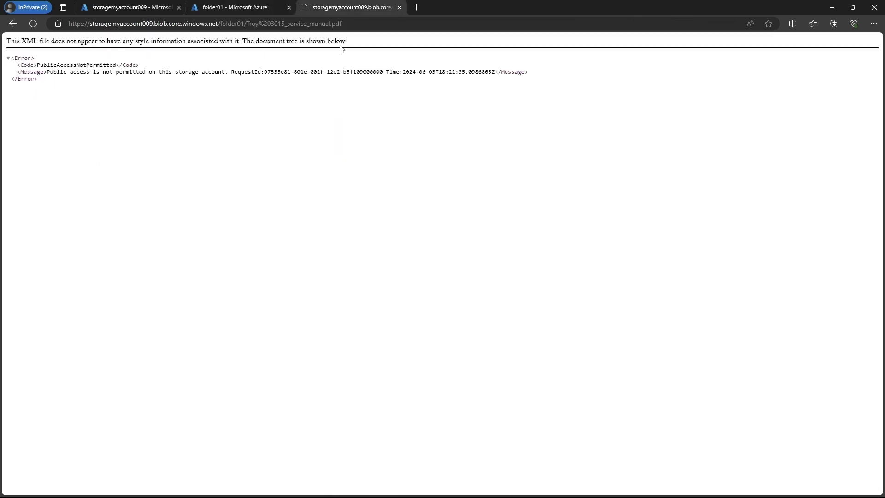
left_click(386, 23)
key("ctrl+v")
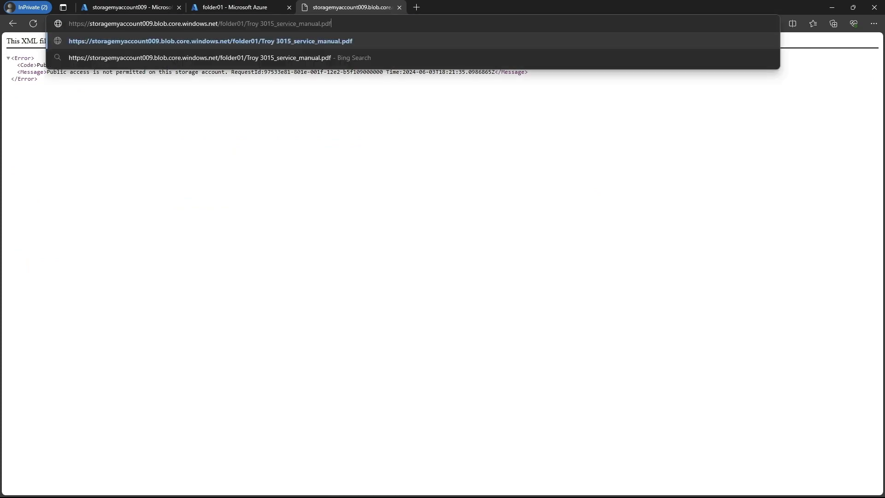
key("Return")
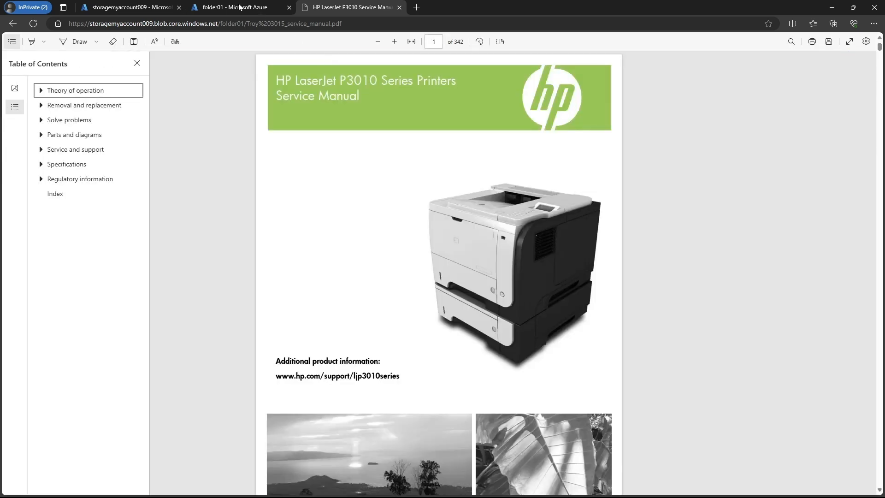
Return to the folder01 blob list and create a snapshot of Troy 3015_service_manual.pdf
left_click(230, 9)
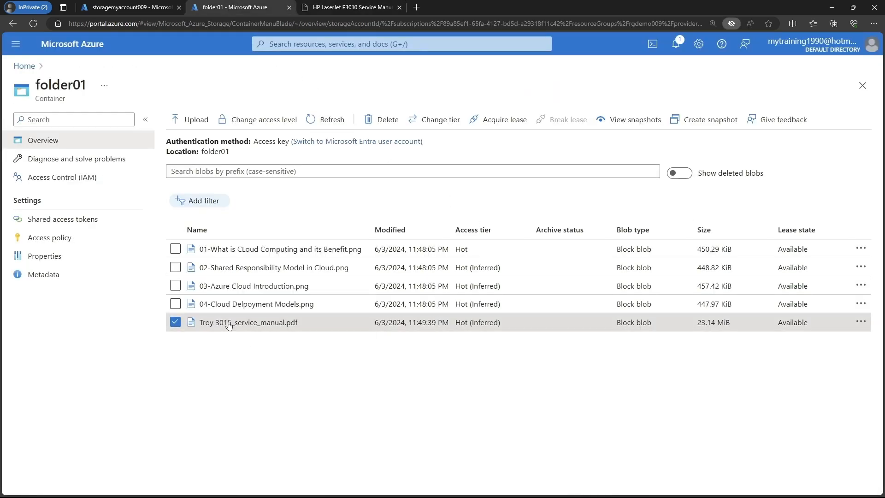
left_click(175, 322)
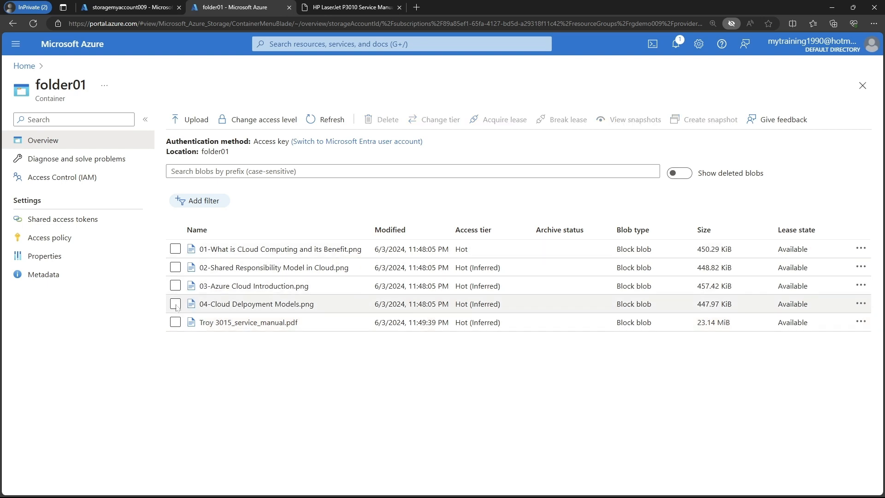
left_click(175, 250)
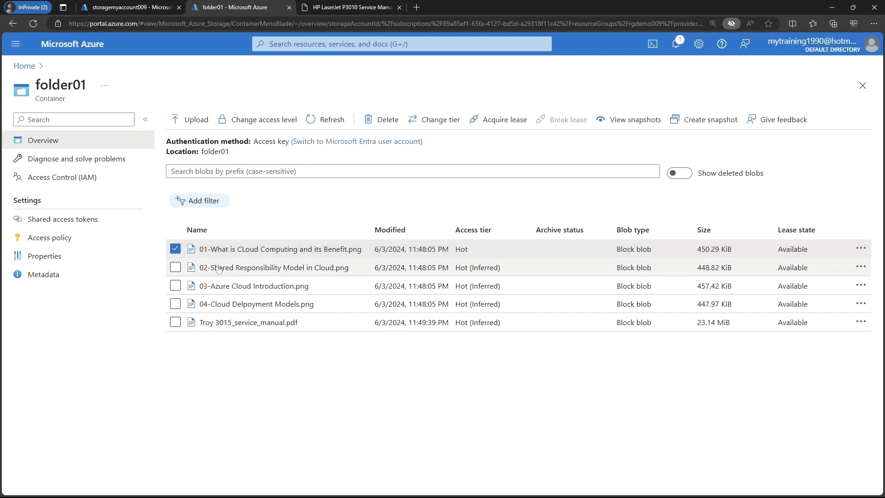
left_click(175, 249)
left_click(175, 322)
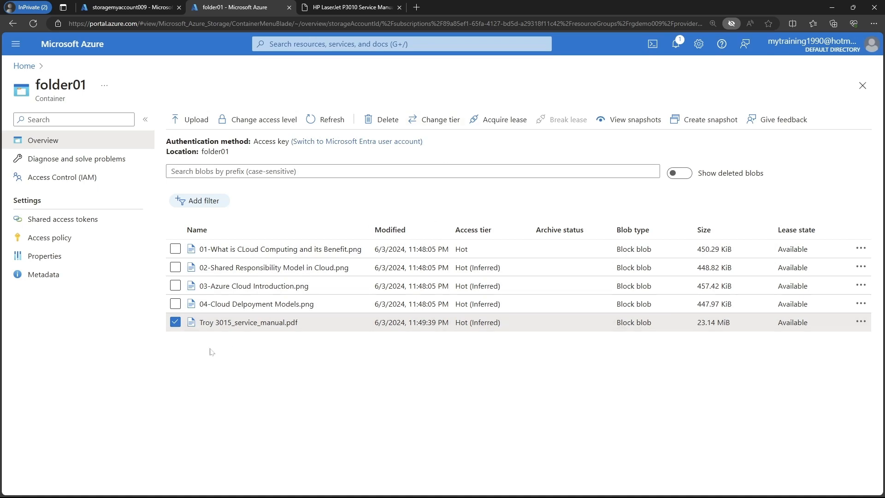
left_click(175, 322)
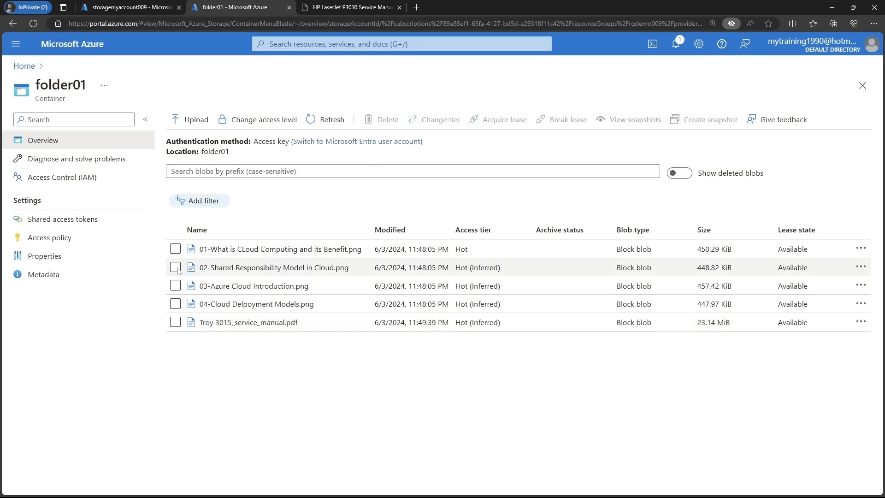
left_click(175, 322)
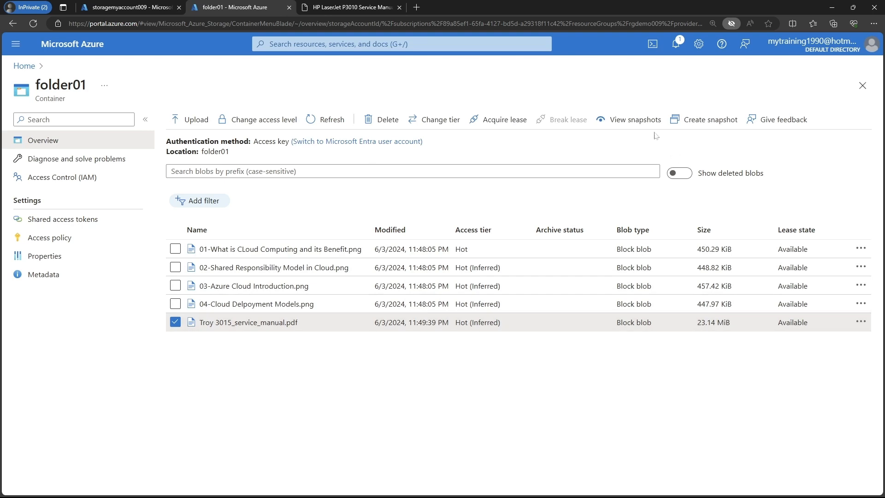
left_click(860, 322)
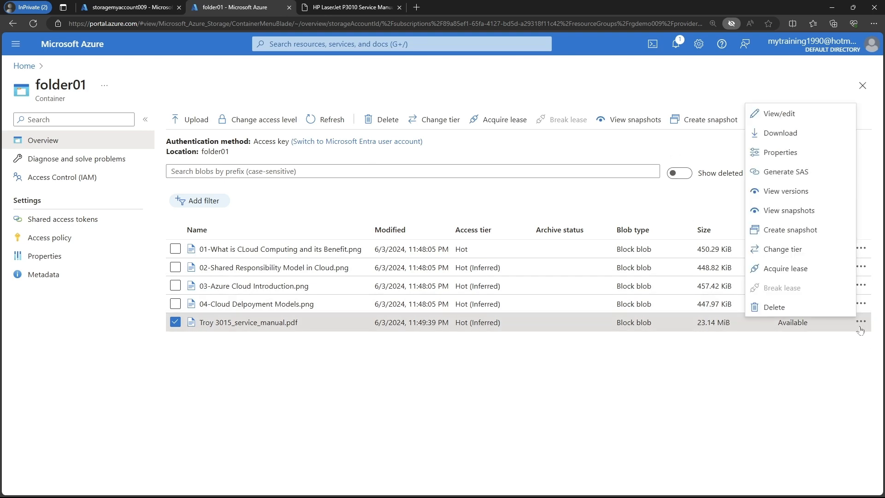
left_click(793, 233)
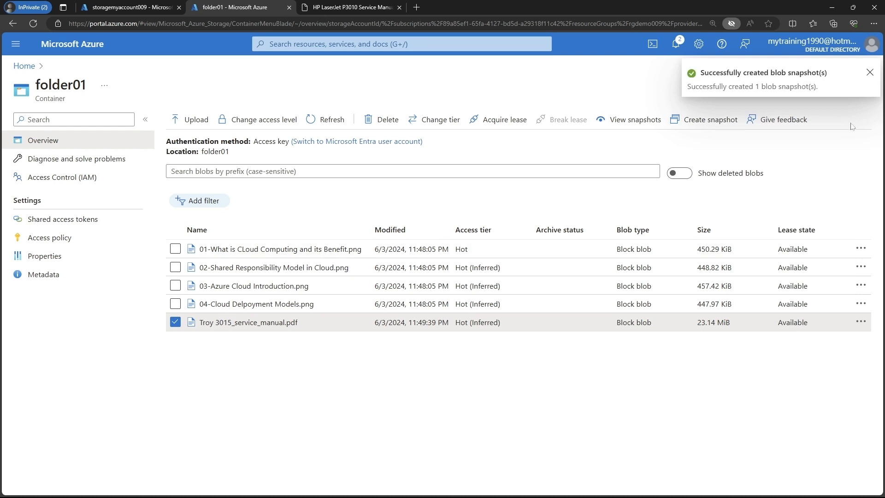
left_click(869, 72)
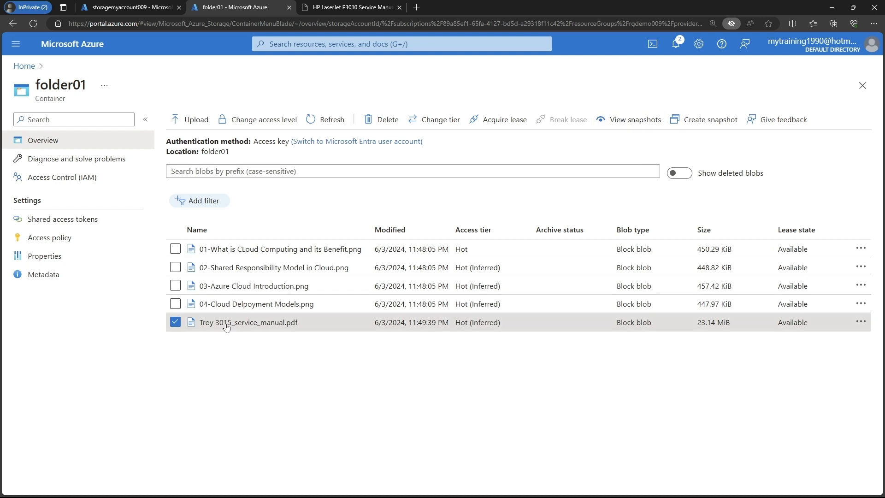
View the snapshots of Troy 3015_service_manual.pdf, widen the snapshot name column, and return to the blob list
left_click(619, 122)
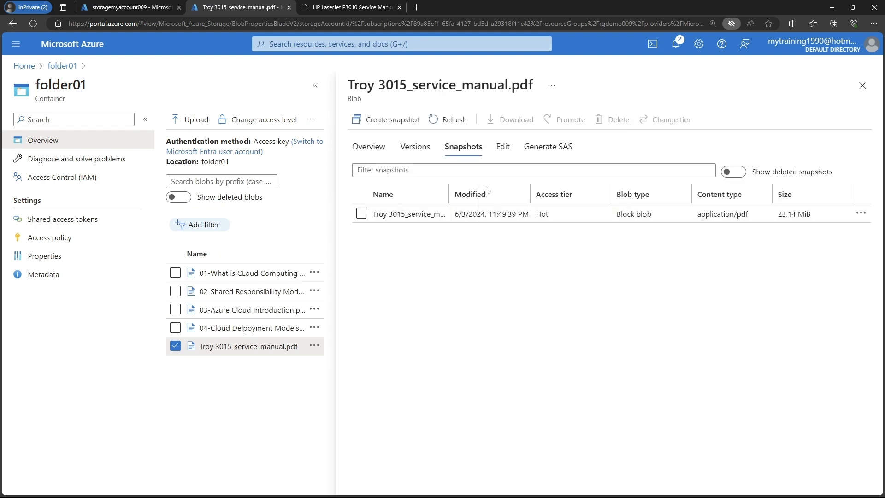
left_click_drag(507, 186, 516, 188)
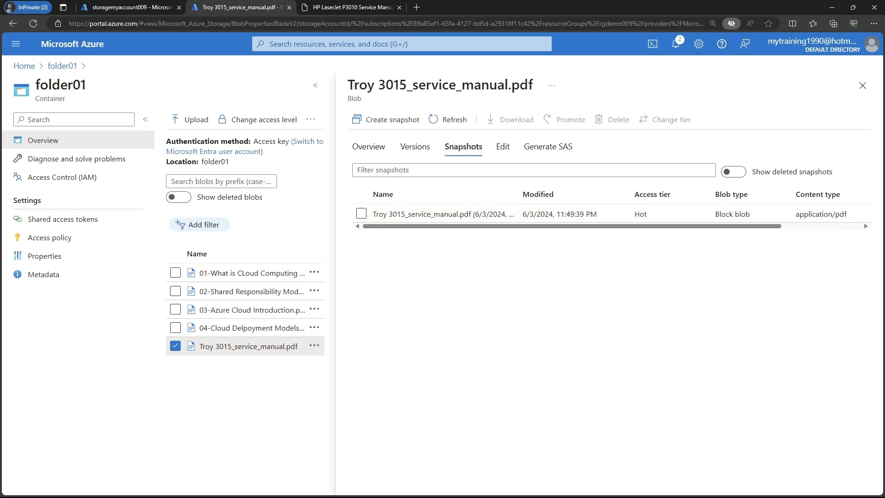
left_click(861, 86)
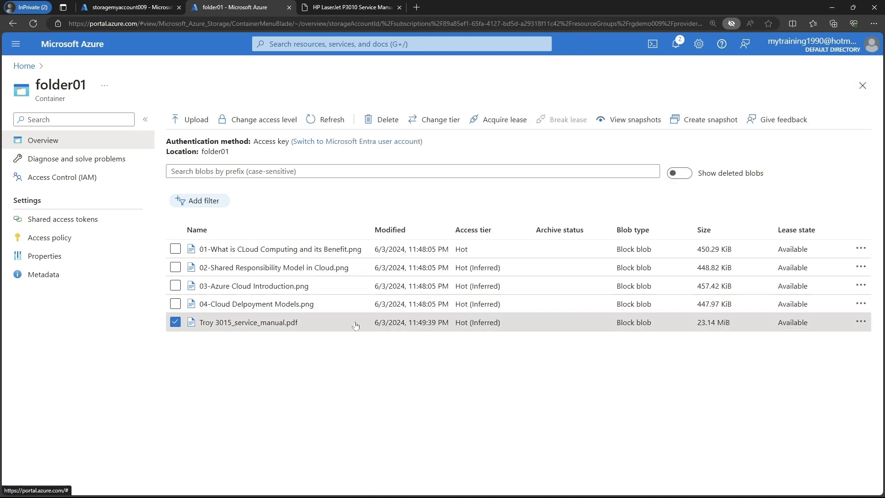
Select only 04-Cloud Delpoyment Models.png, check its snapshots, and close the blob's details
left_click(175, 322)
left_click(176, 304)
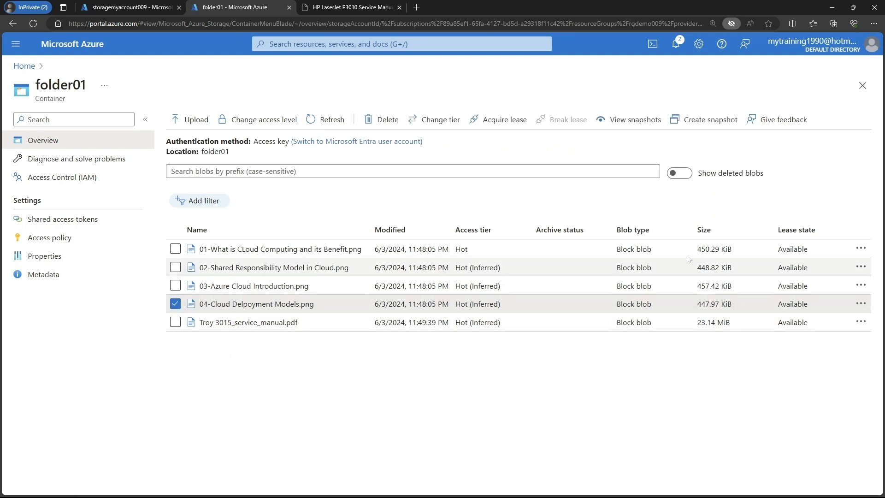
left_click(635, 120)
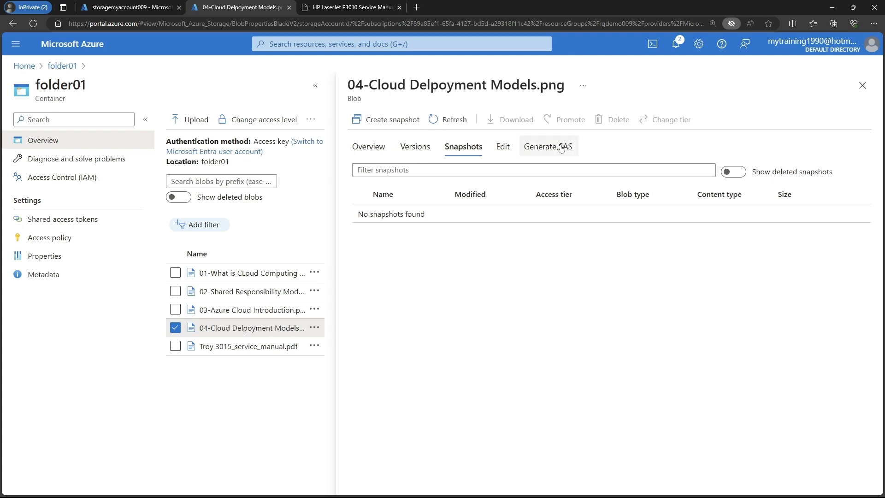
left_click(861, 85)
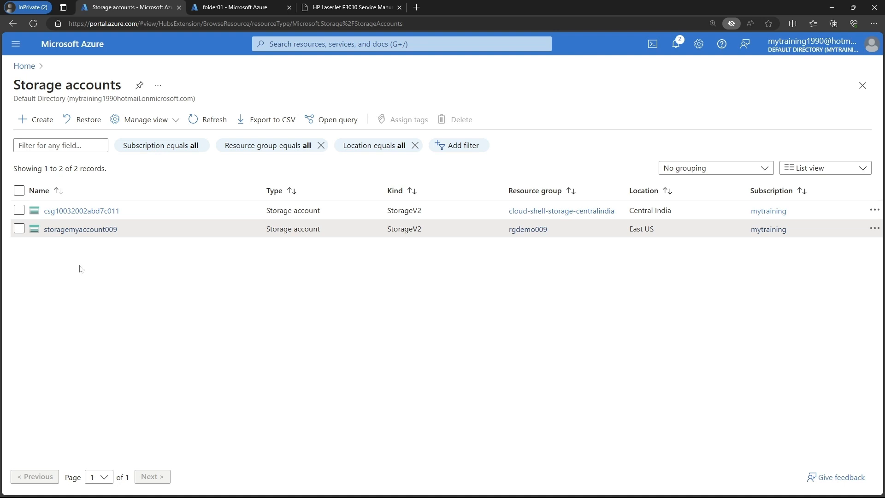
Delete the storage account storagemyaccount009 and its contents, entering its name to confirm, and dismiss the notification
left_click(79, 229)
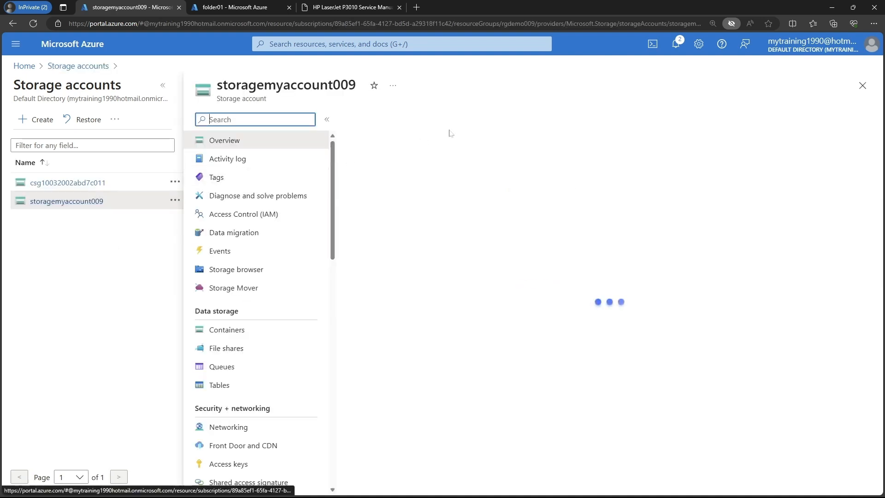
left_click(496, 125)
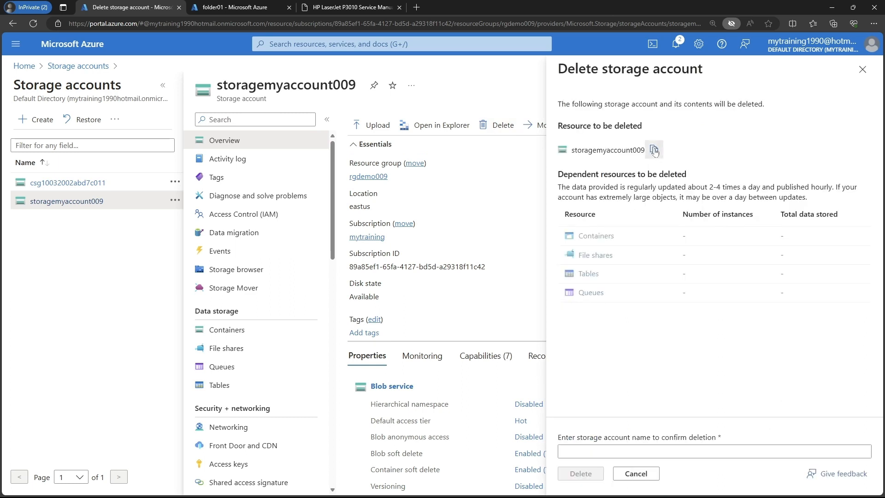
left_click(654, 150)
left_click(606, 451)
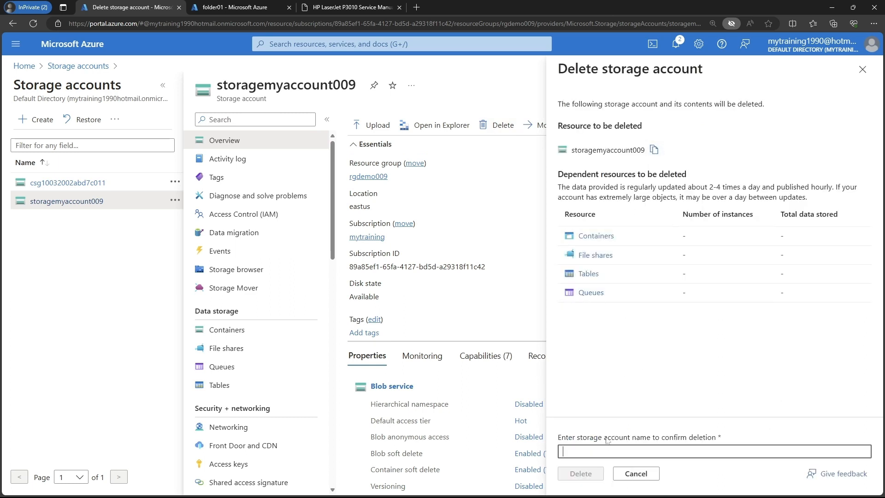
key("ctrl+v")
left_click(580, 474)
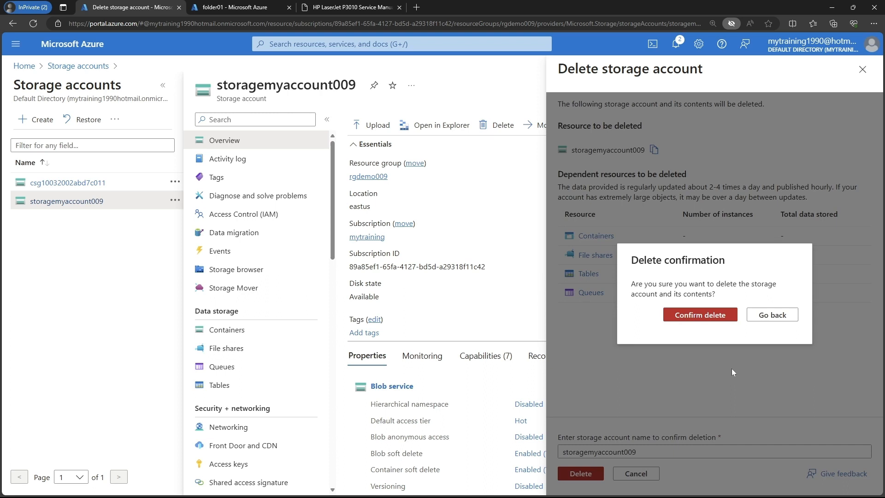
left_click(707, 314)
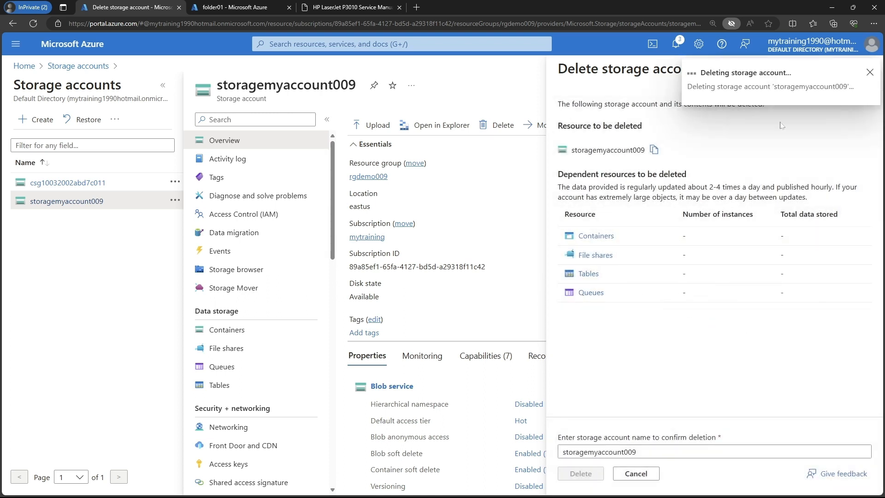
left_click(869, 72)
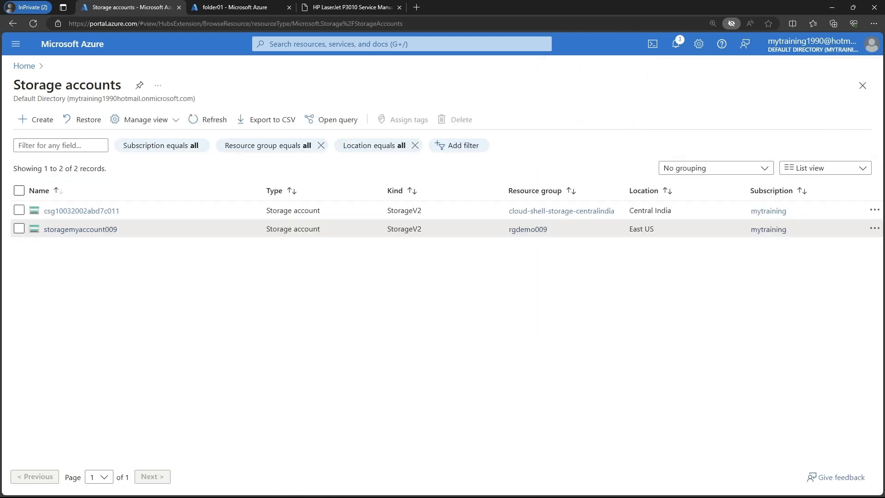
Open the resource group rgdemo009 from the portal home page and delete it, entering rgdemo009 to confirm
left_click(24, 66)
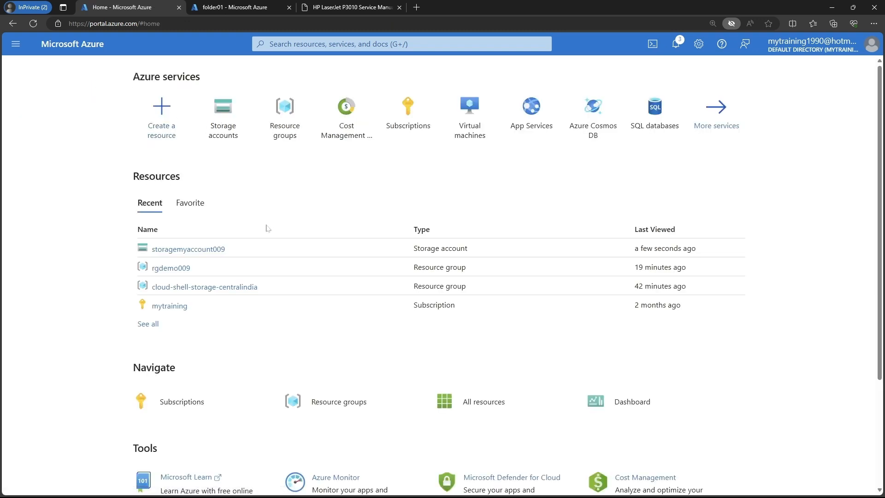
left_click(282, 119)
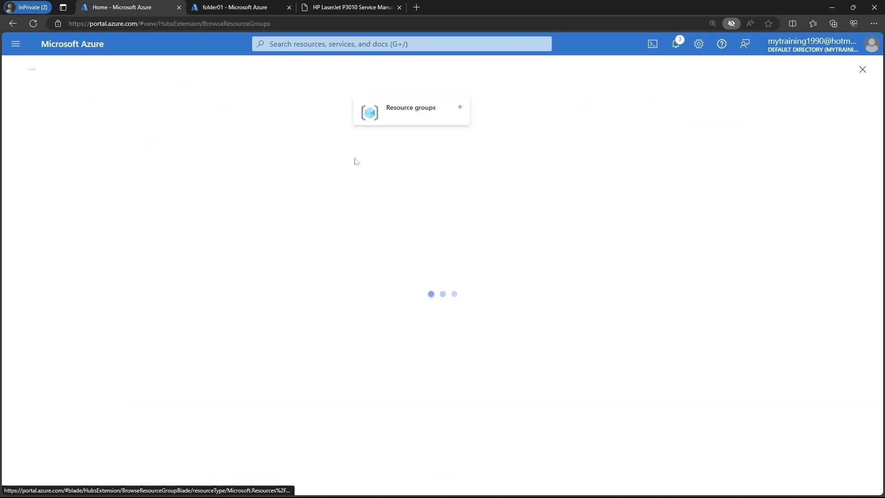
left_click(63, 248)
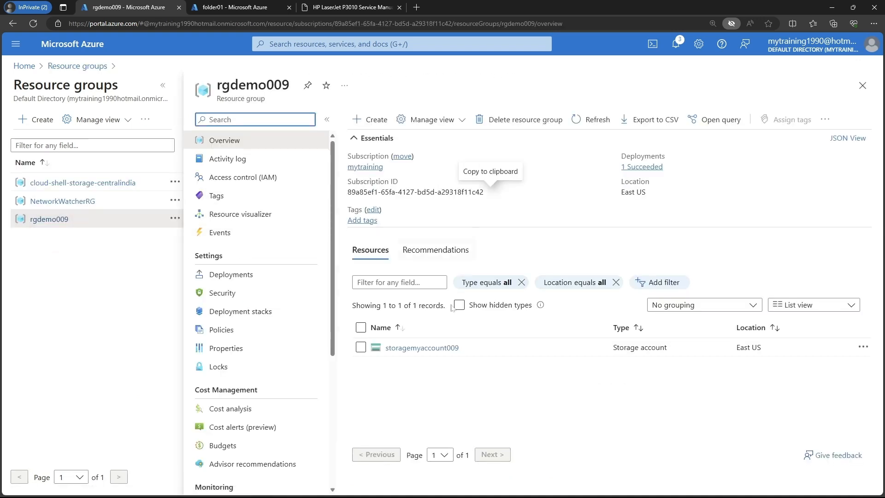
left_click(512, 120)
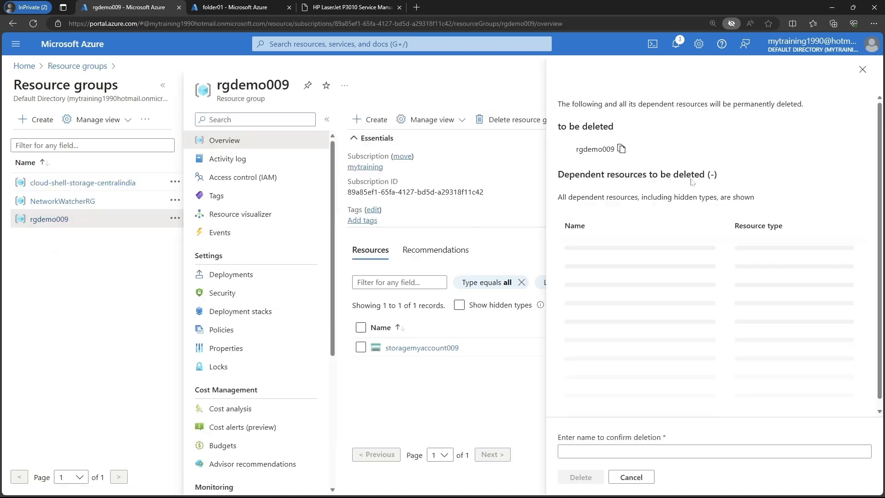
left_click(595, 441)
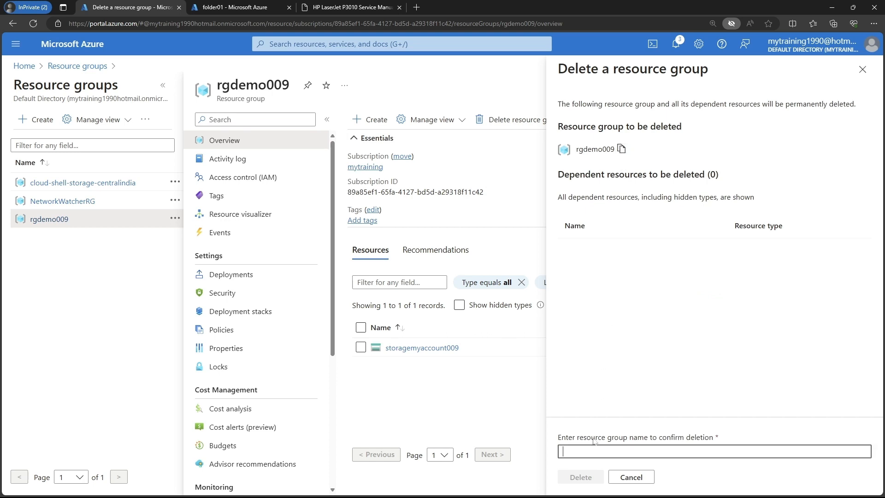
key("ctrl+v")
left_click(581, 477)
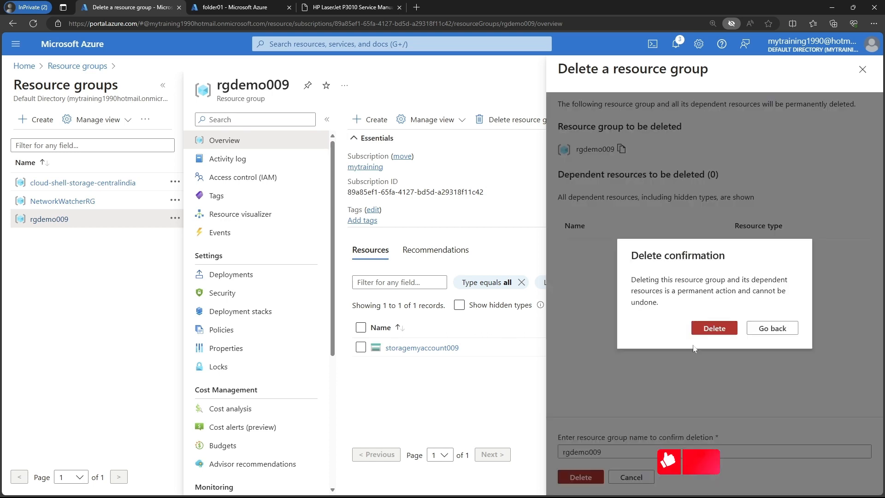
left_click(713, 328)
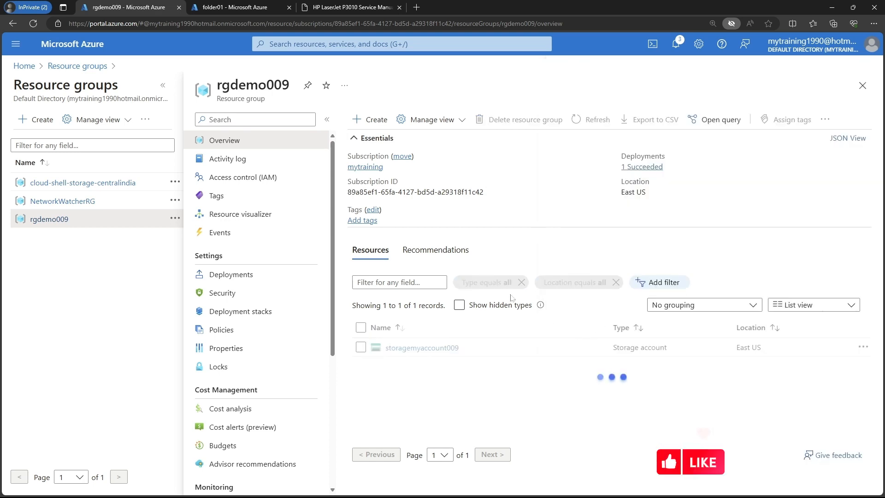